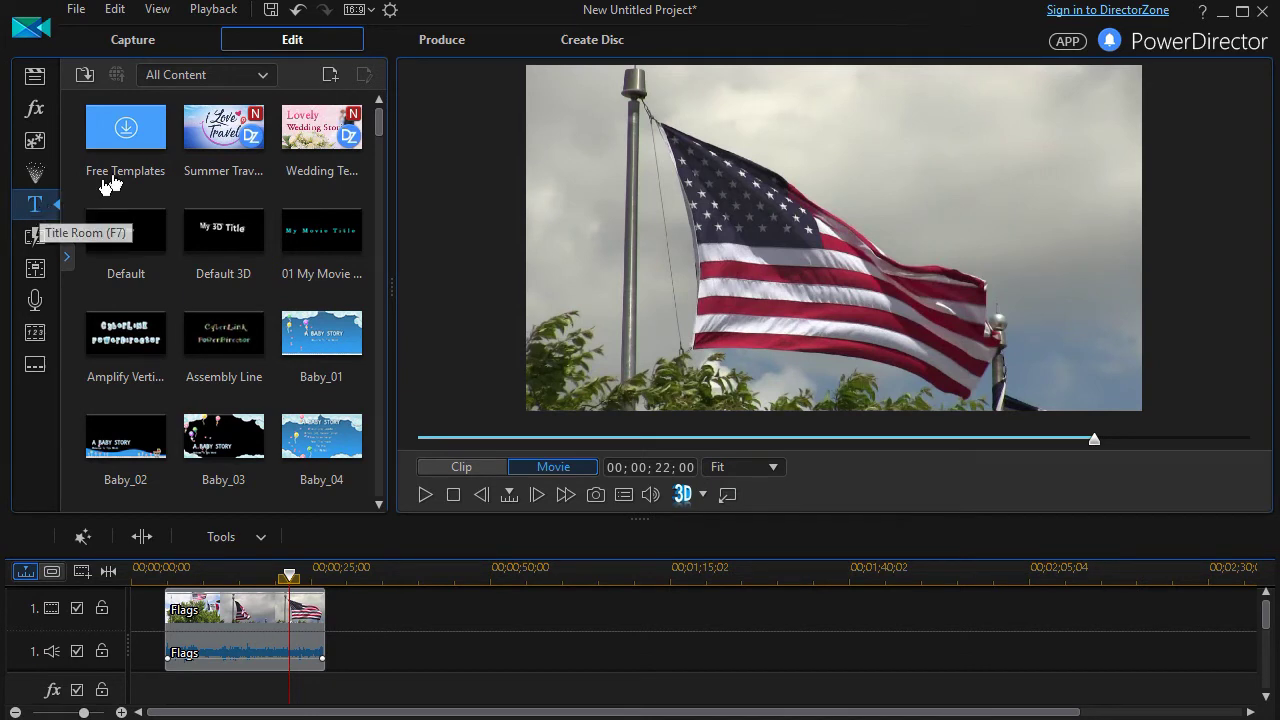
Filter titles to NewBlue, drop Titler Pro 1.5 after the Flags clip on track 1, and open it
click(259, 81)
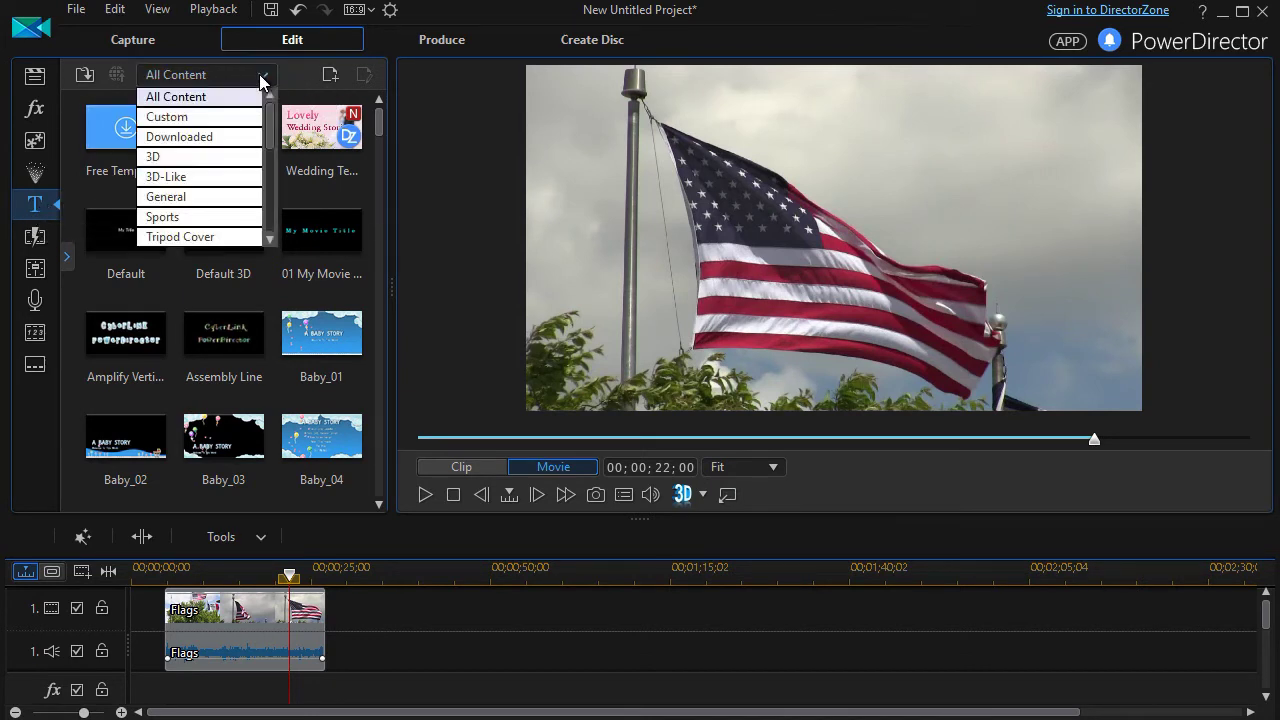
drag(270, 115, 270, 222)
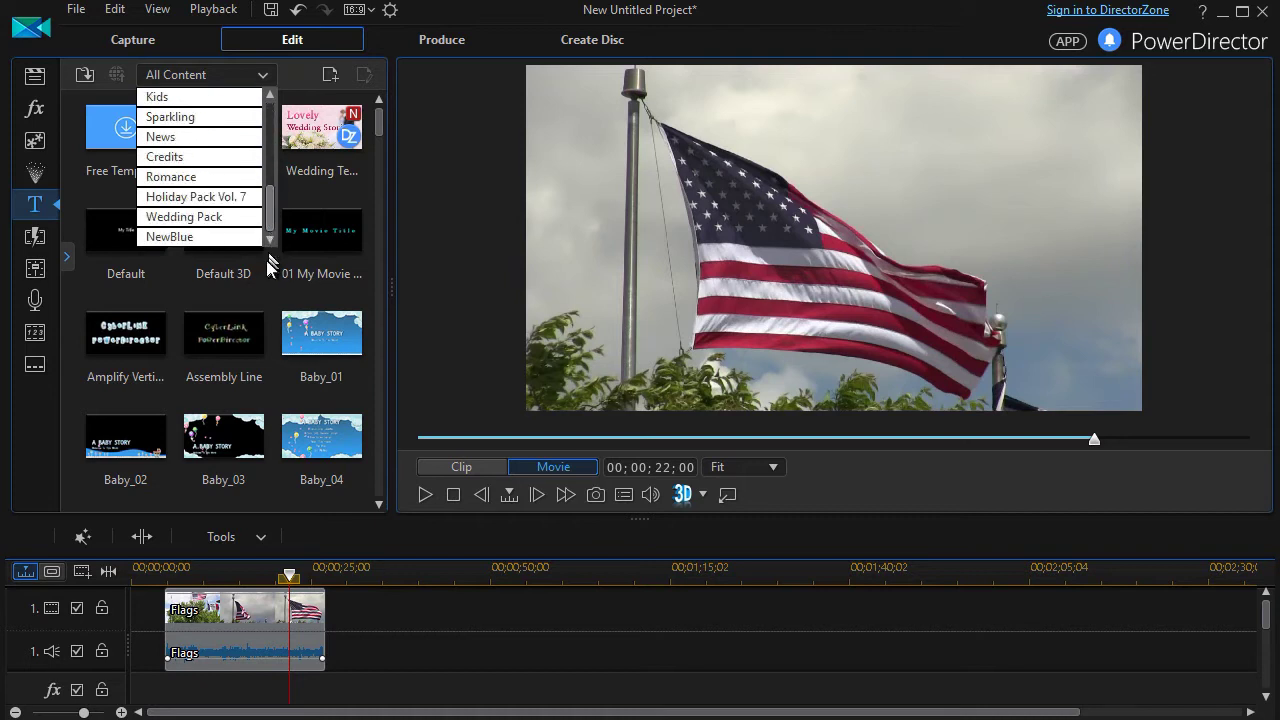
click(209, 240)
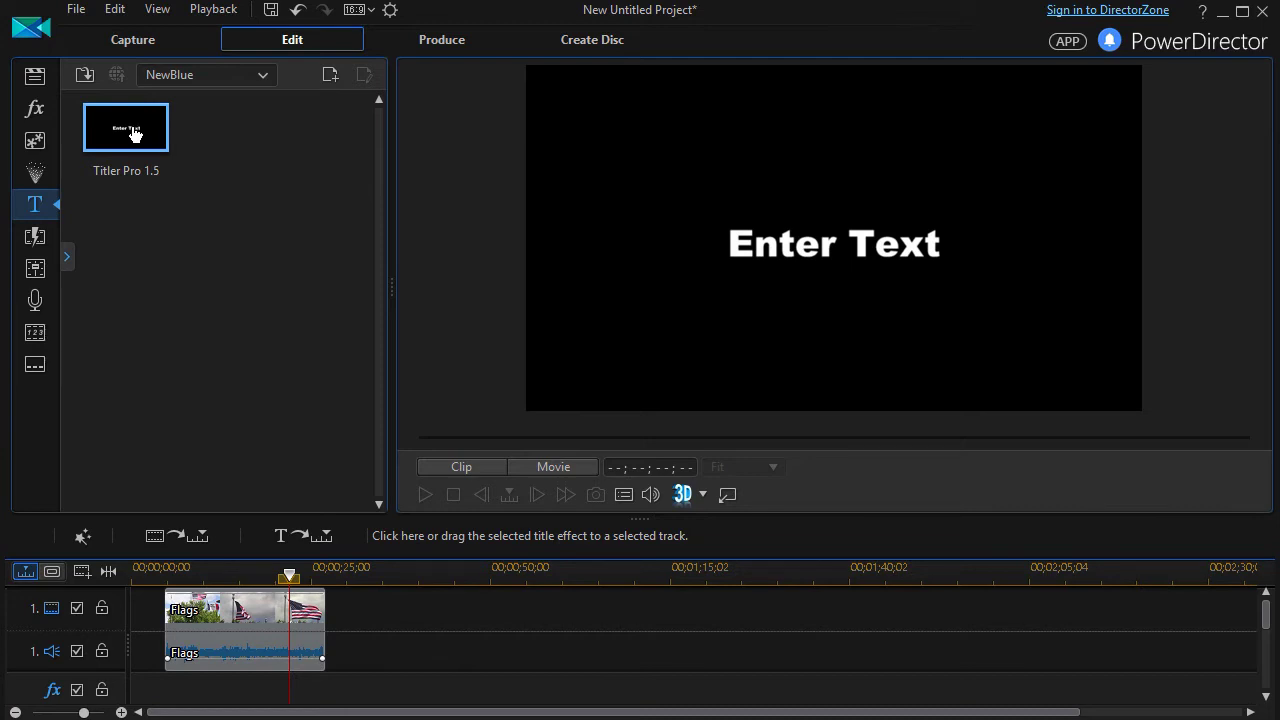
drag(135, 134, 346, 624)
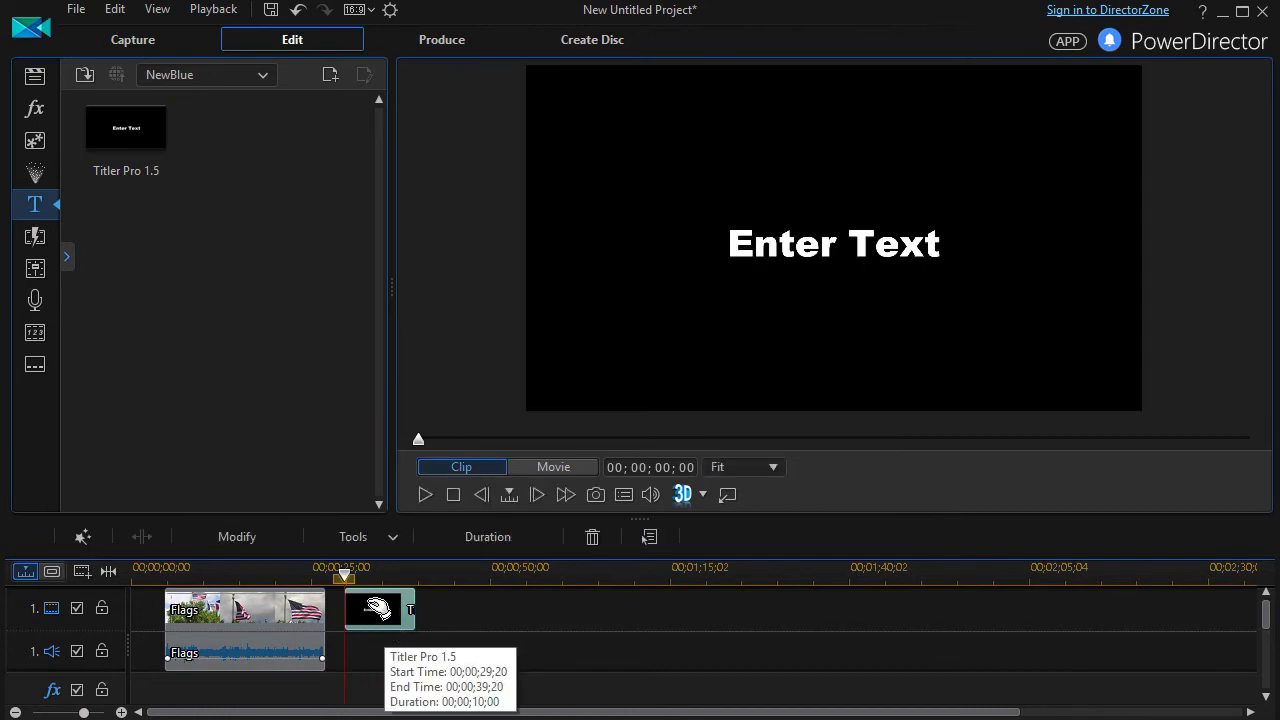
double_click(381, 614)
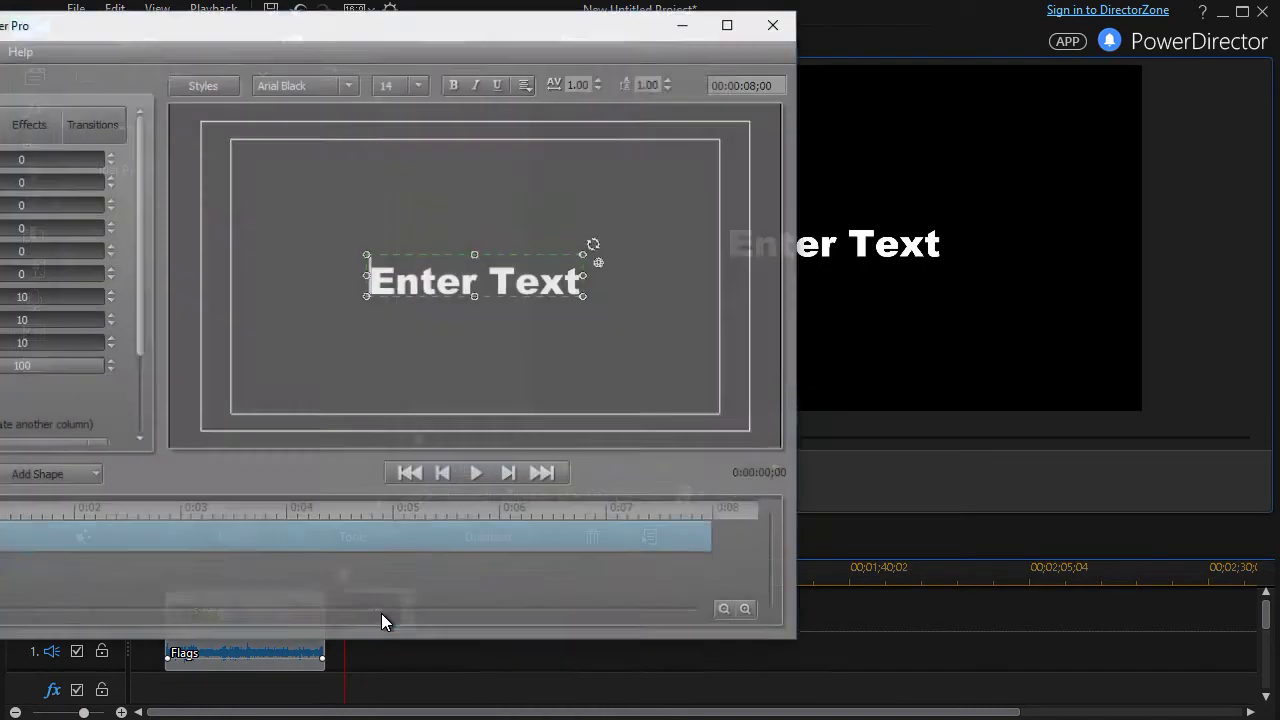
Expand the Titler Pro editor to full screen and play through the default Enter Text title
drag(474, 23, 644, 35)
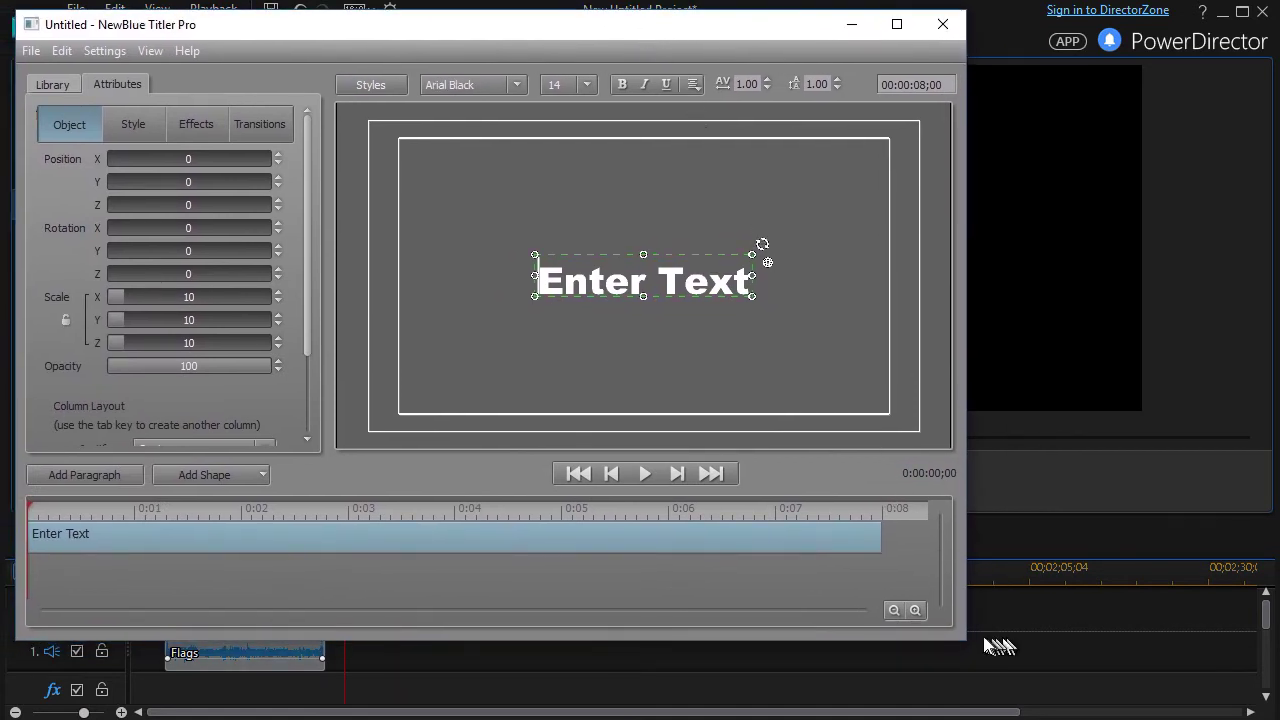
drag(967, 639, 1257, 713)
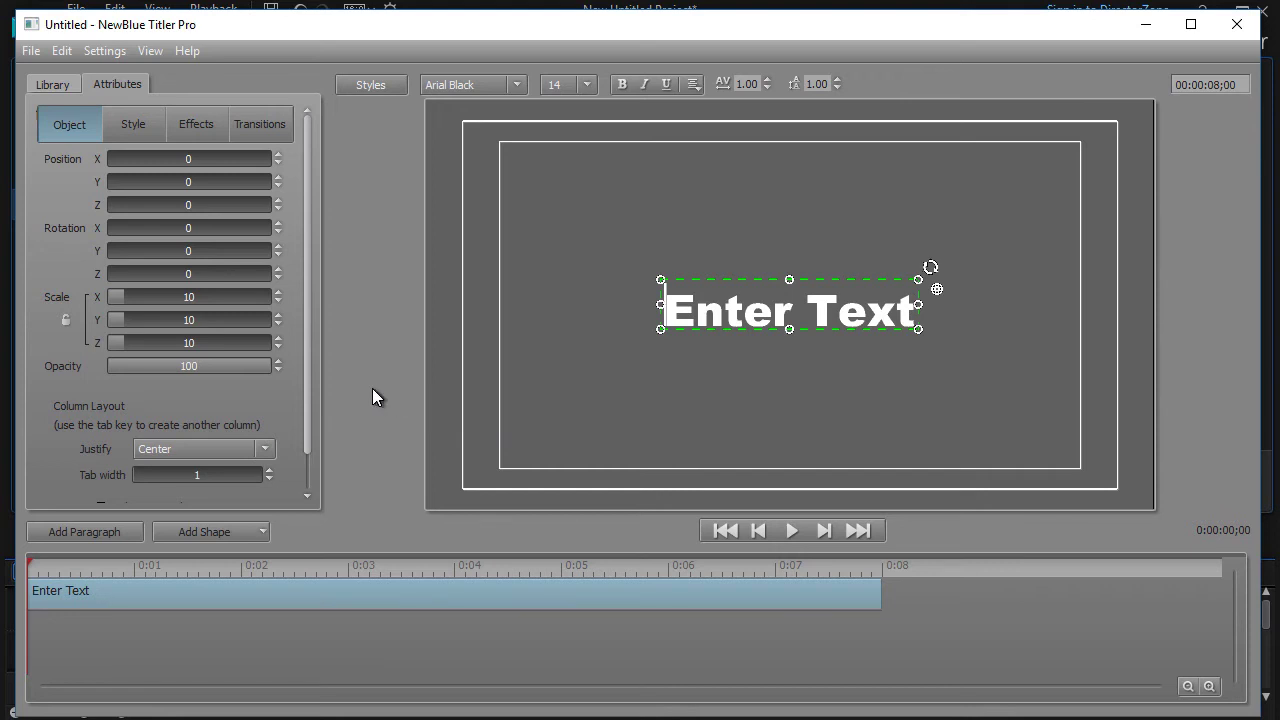
click(787, 530)
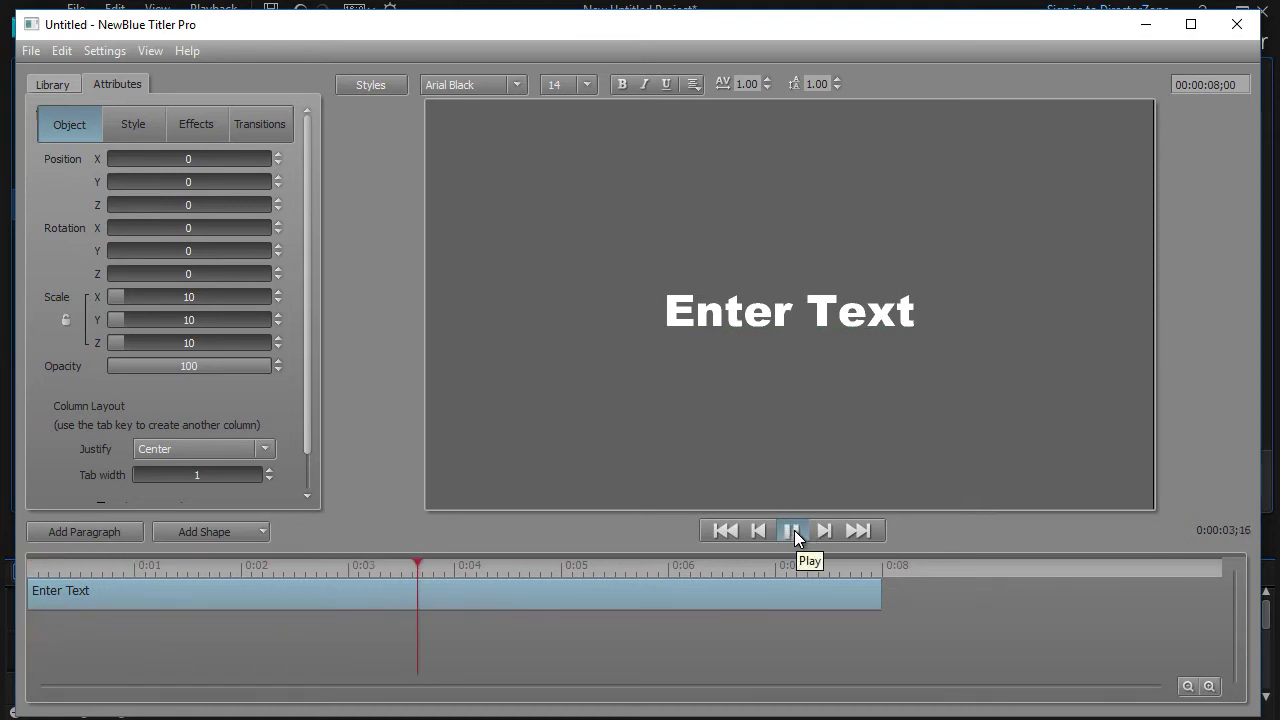
click(794, 531)
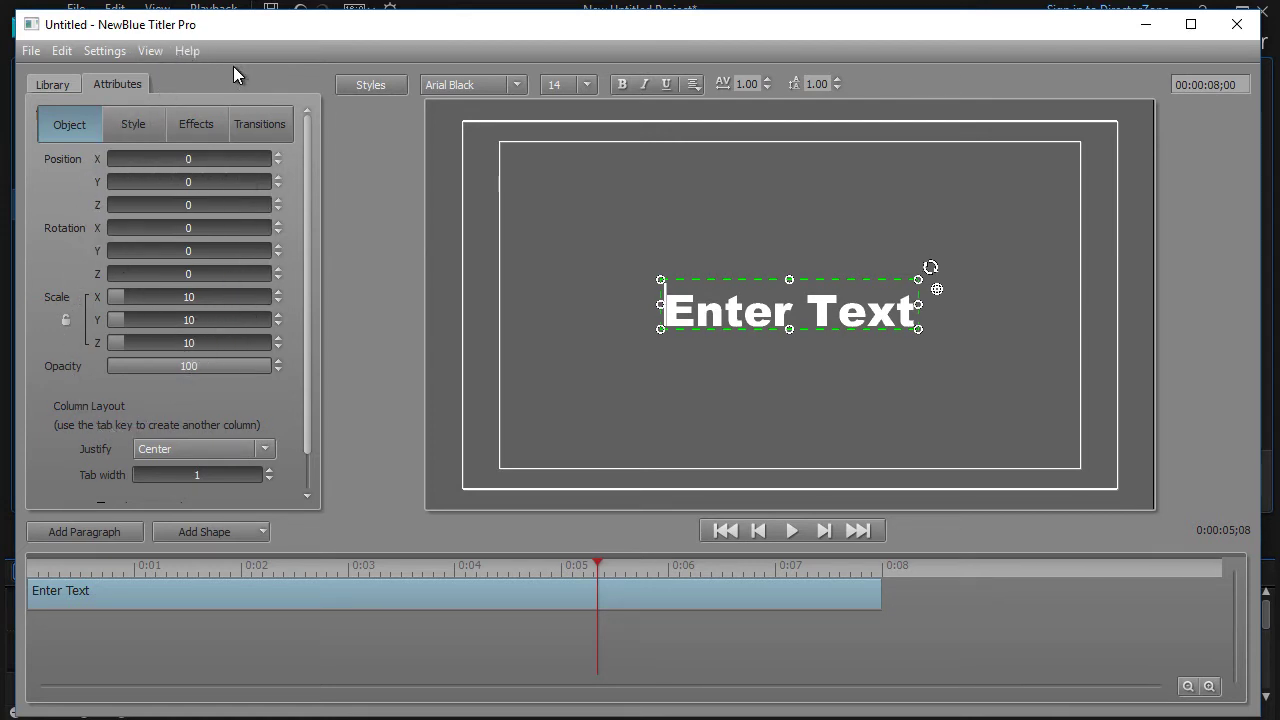
click(148, 52)
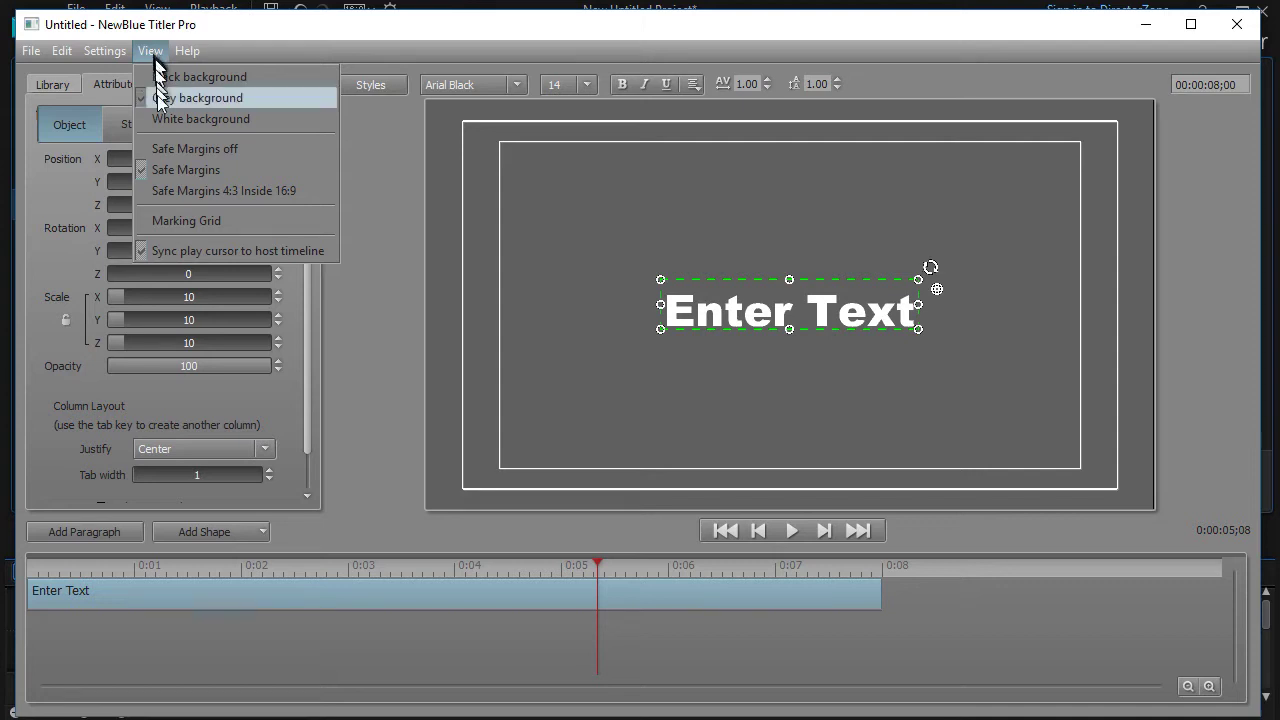
click(179, 224)
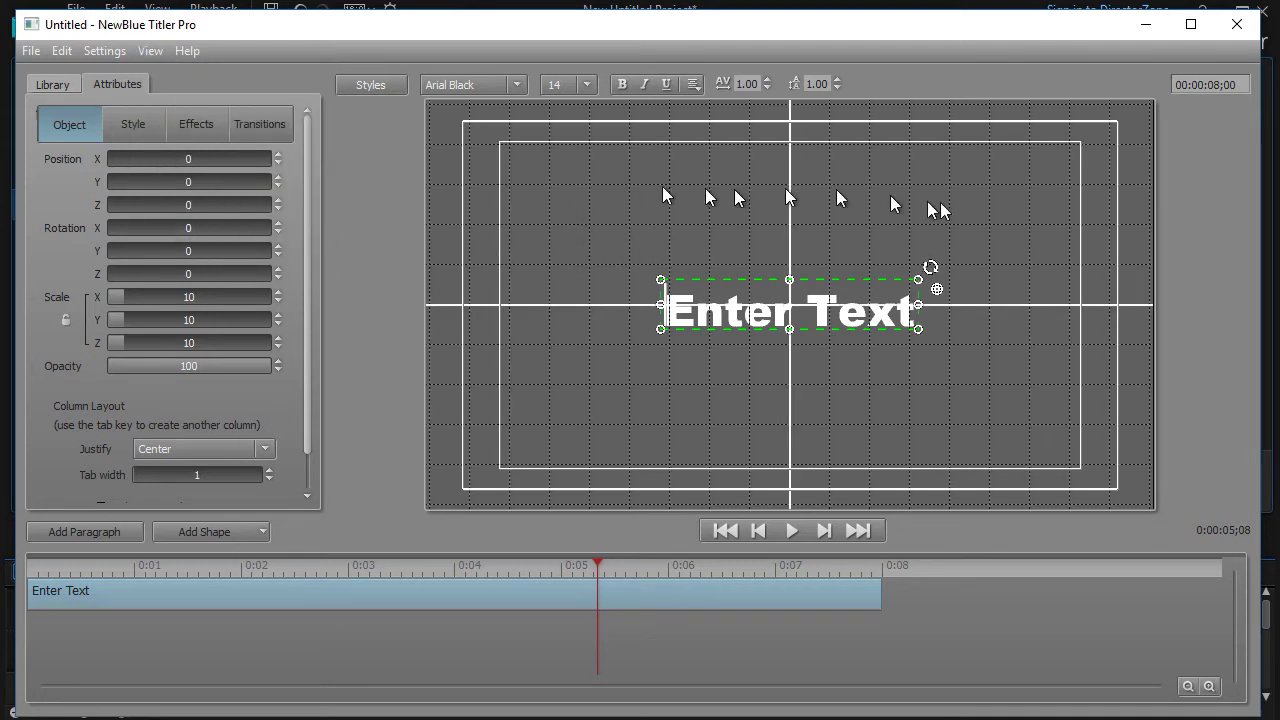
click(150, 51)
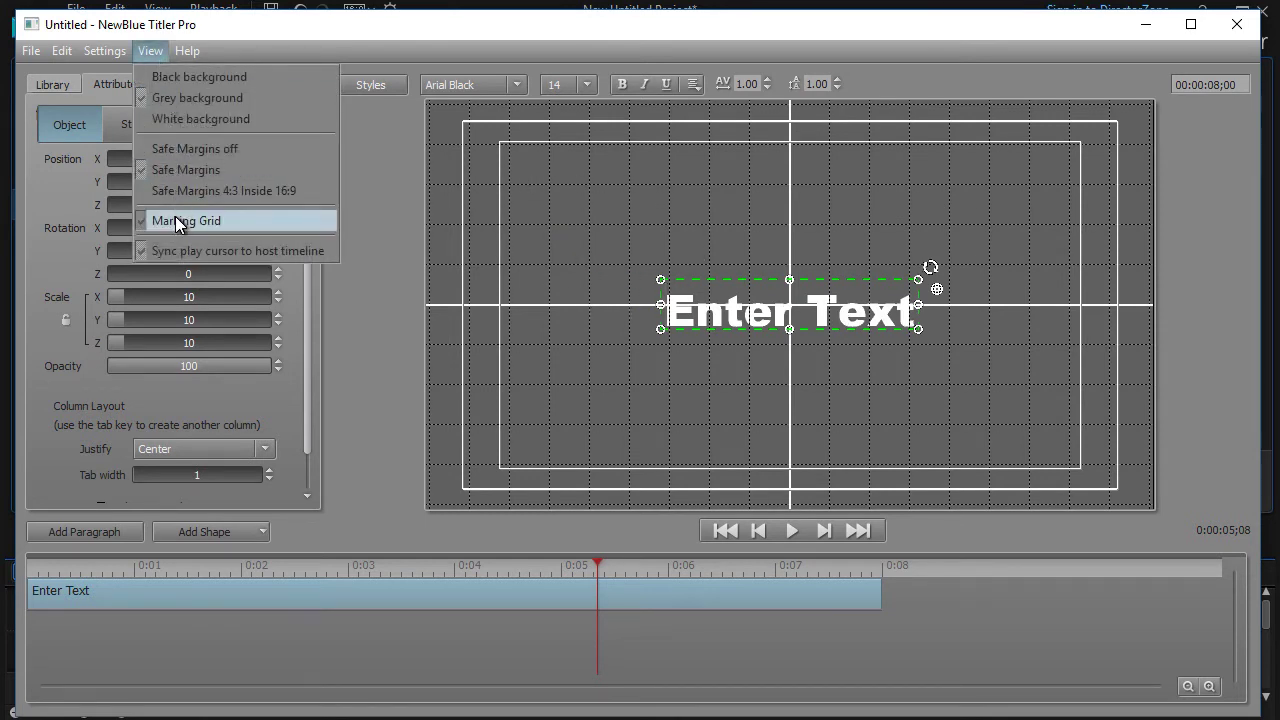
click(175, 216)
click(156, 50)
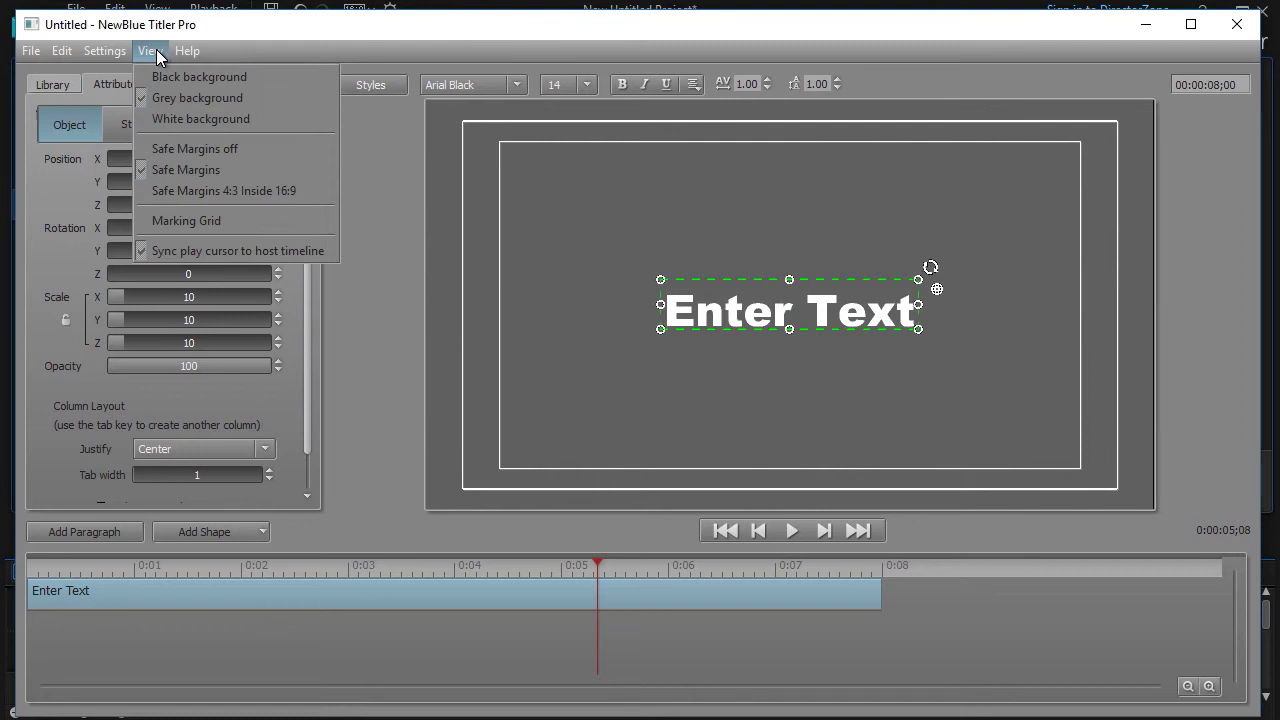
click(195, 188)
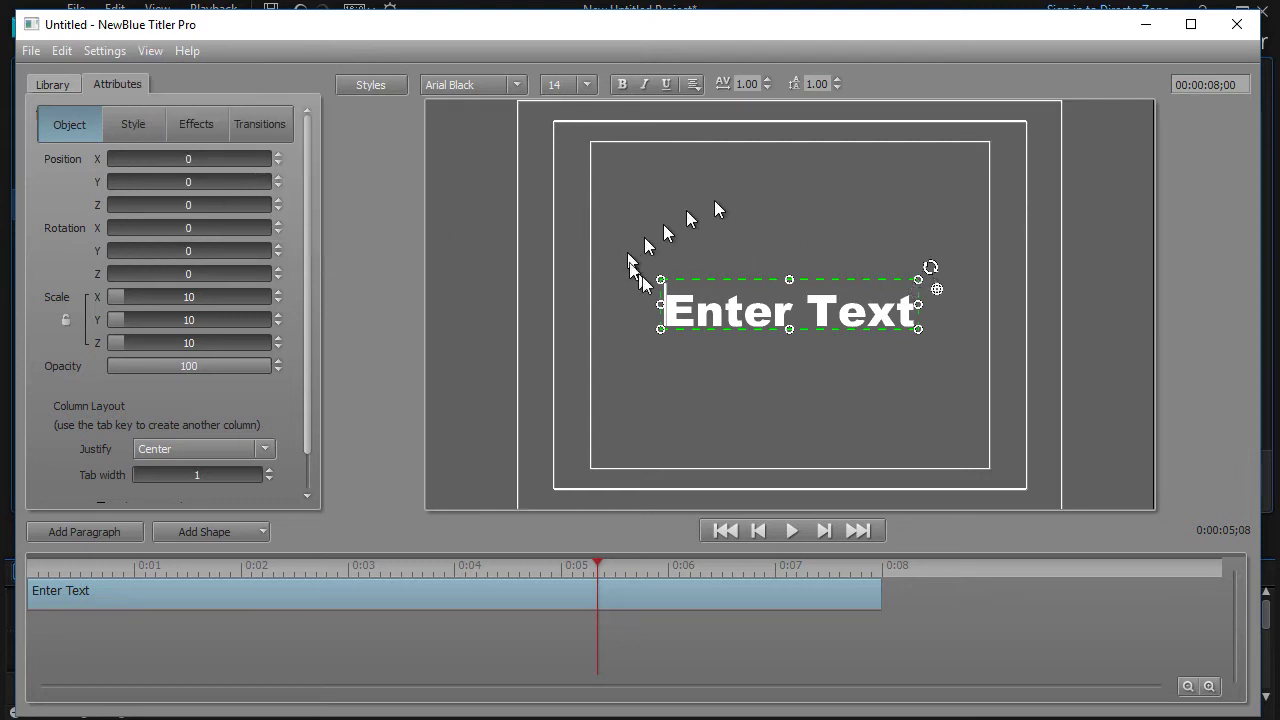
click(152, 57)
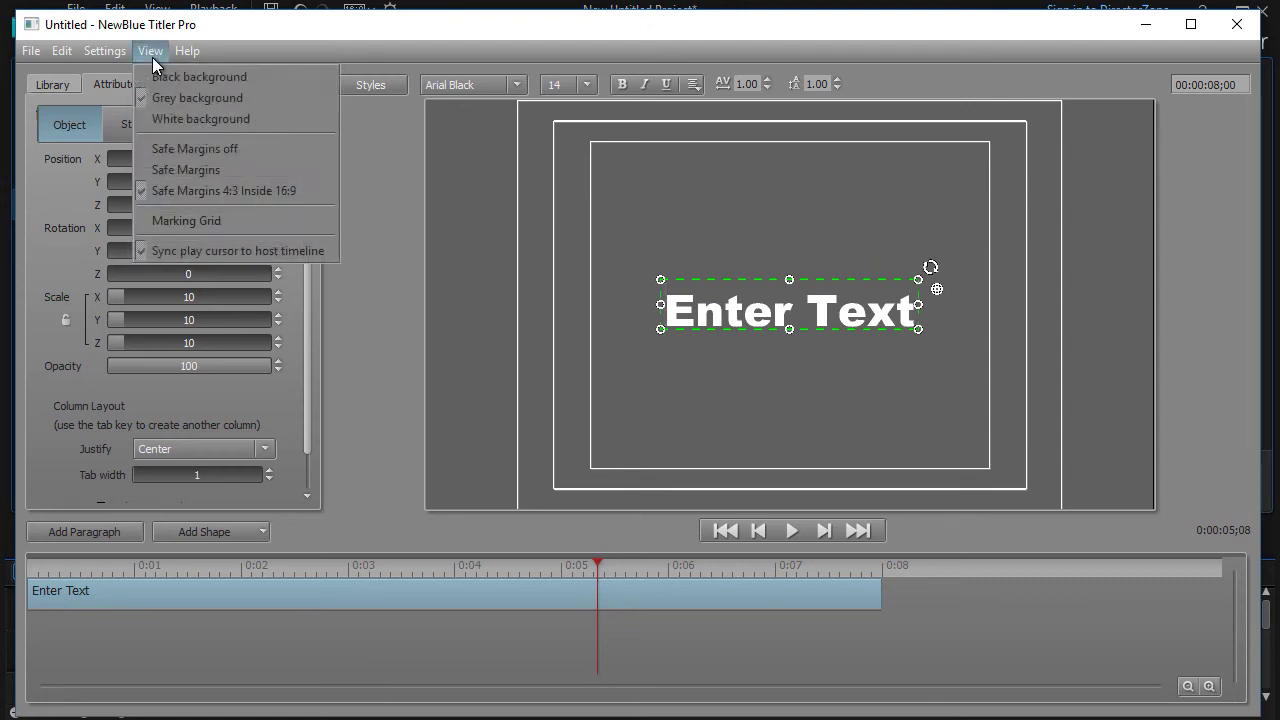
click(176, 167)
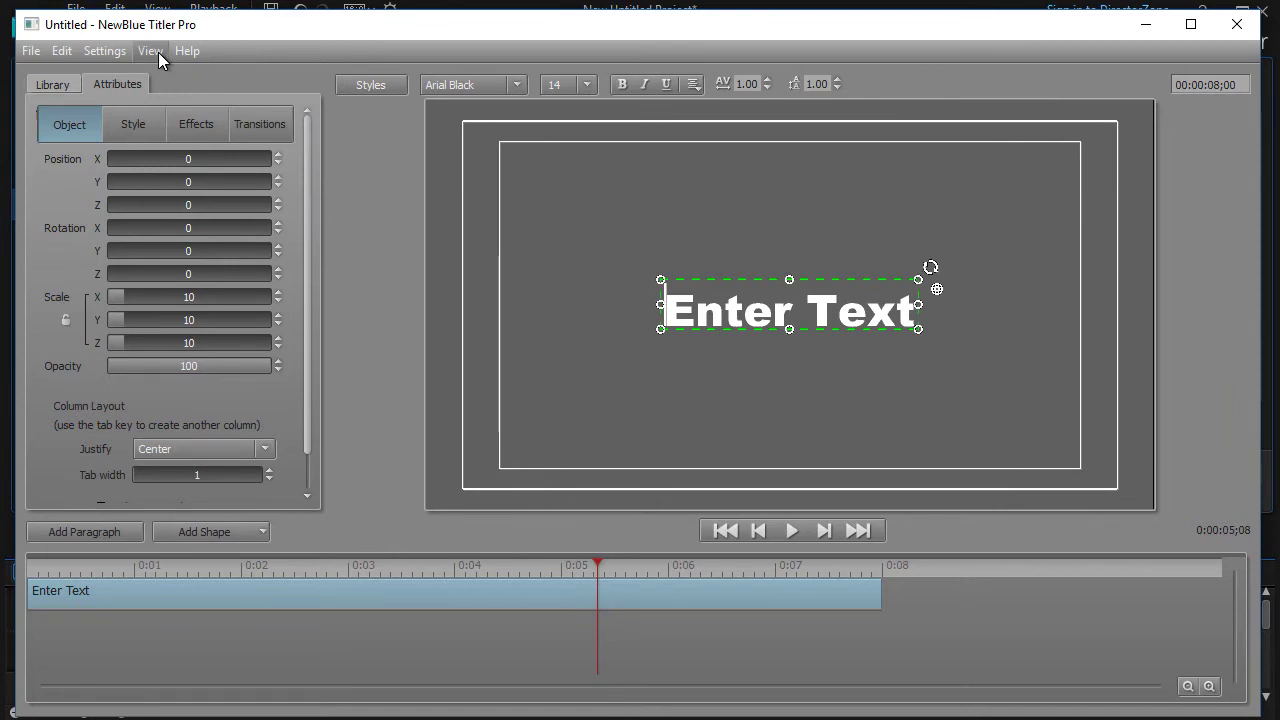
click(158, 52)
click(175, 146)
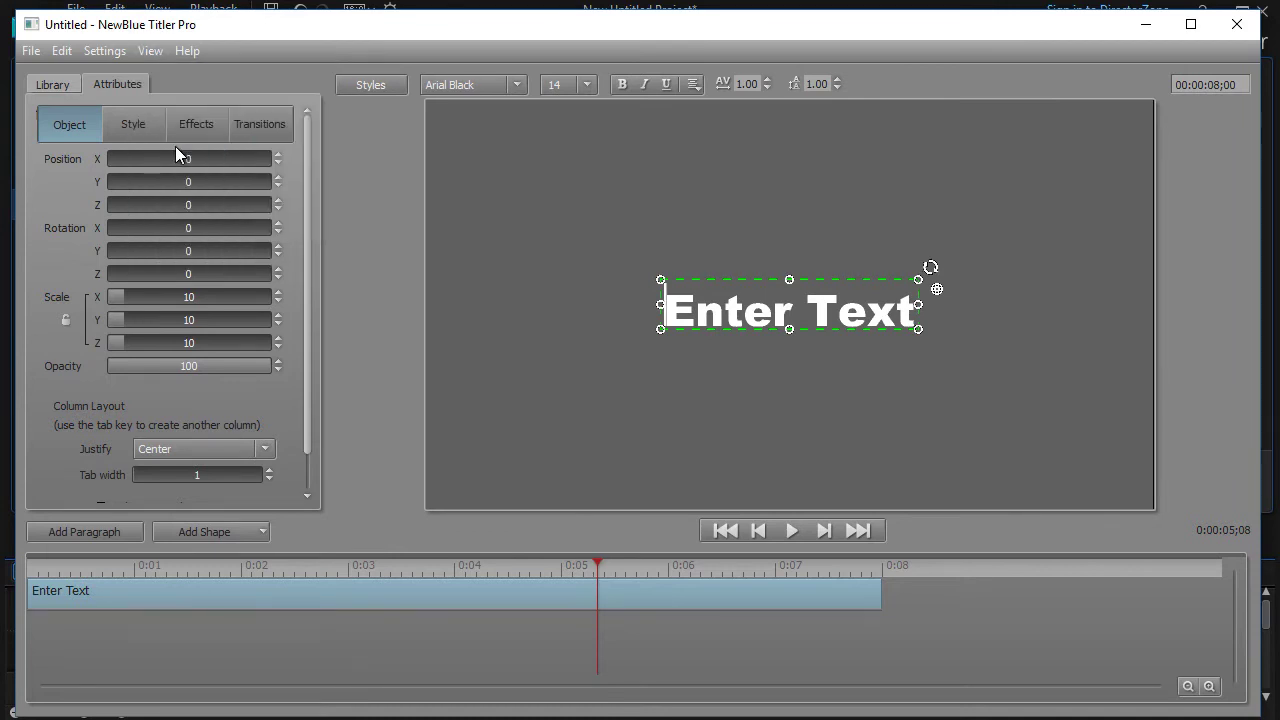
click(151, 50)
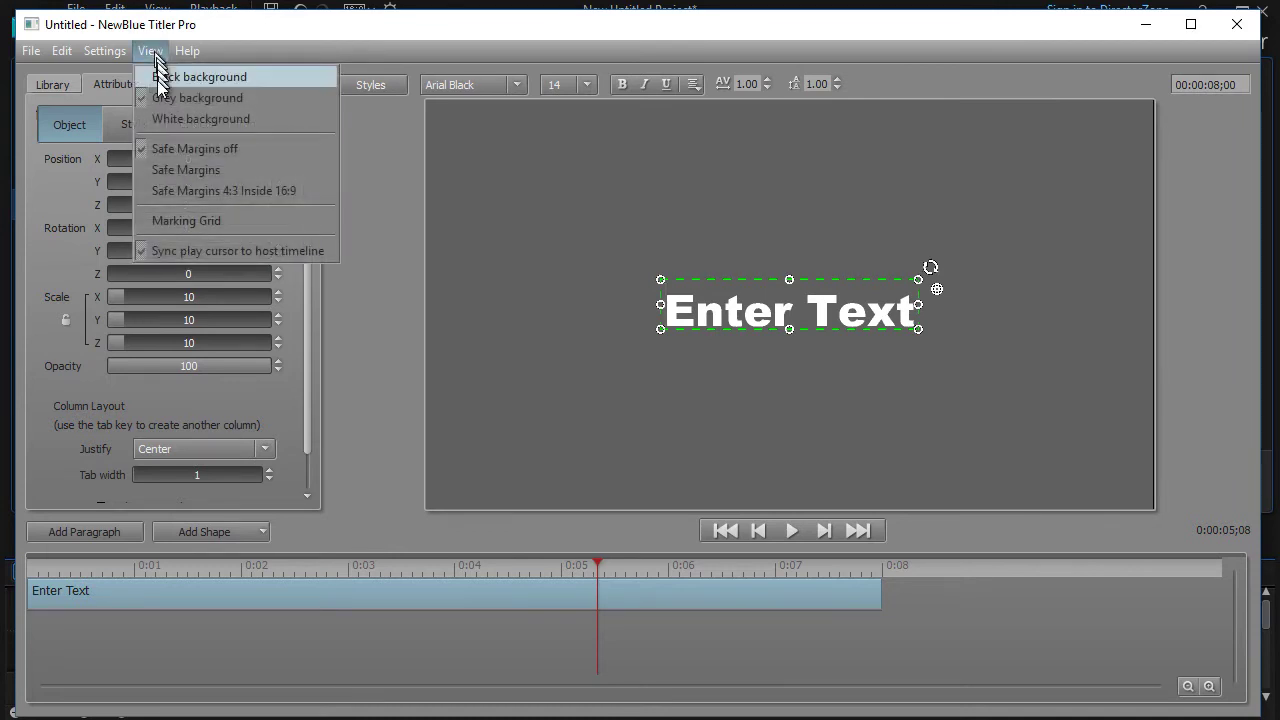
click(172, 170)
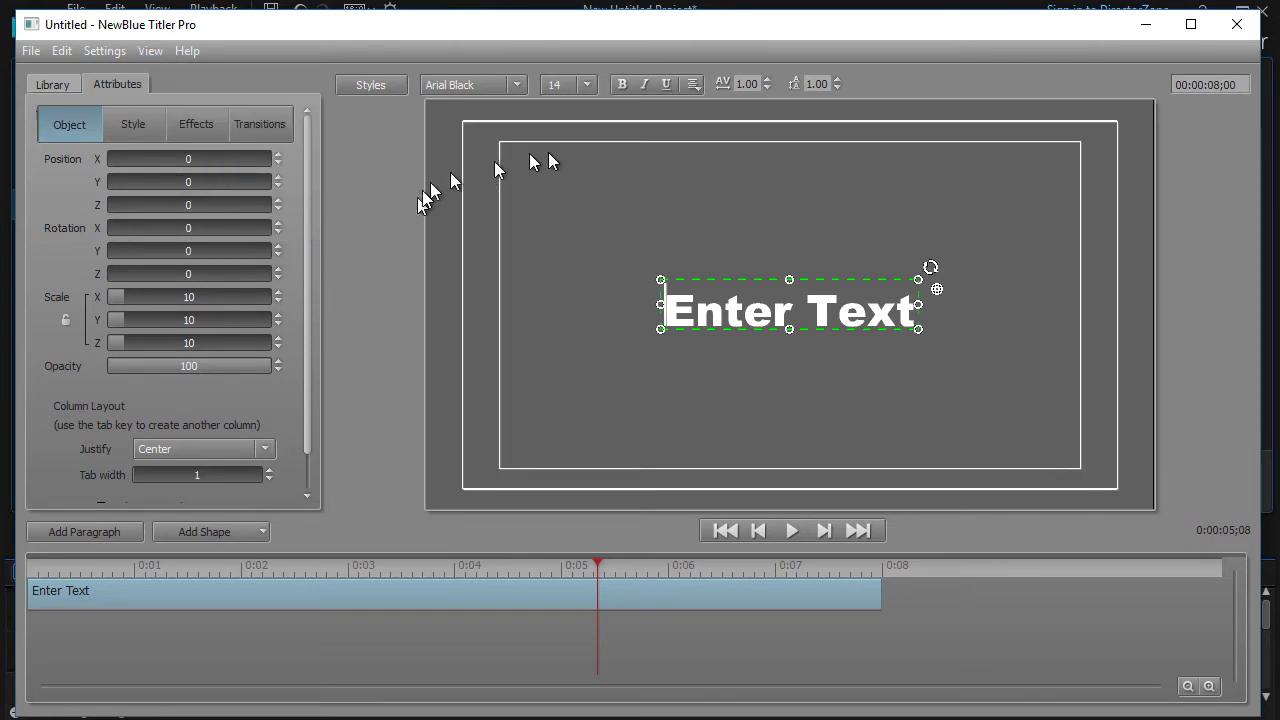
click(151, 52)
click(168, 77)
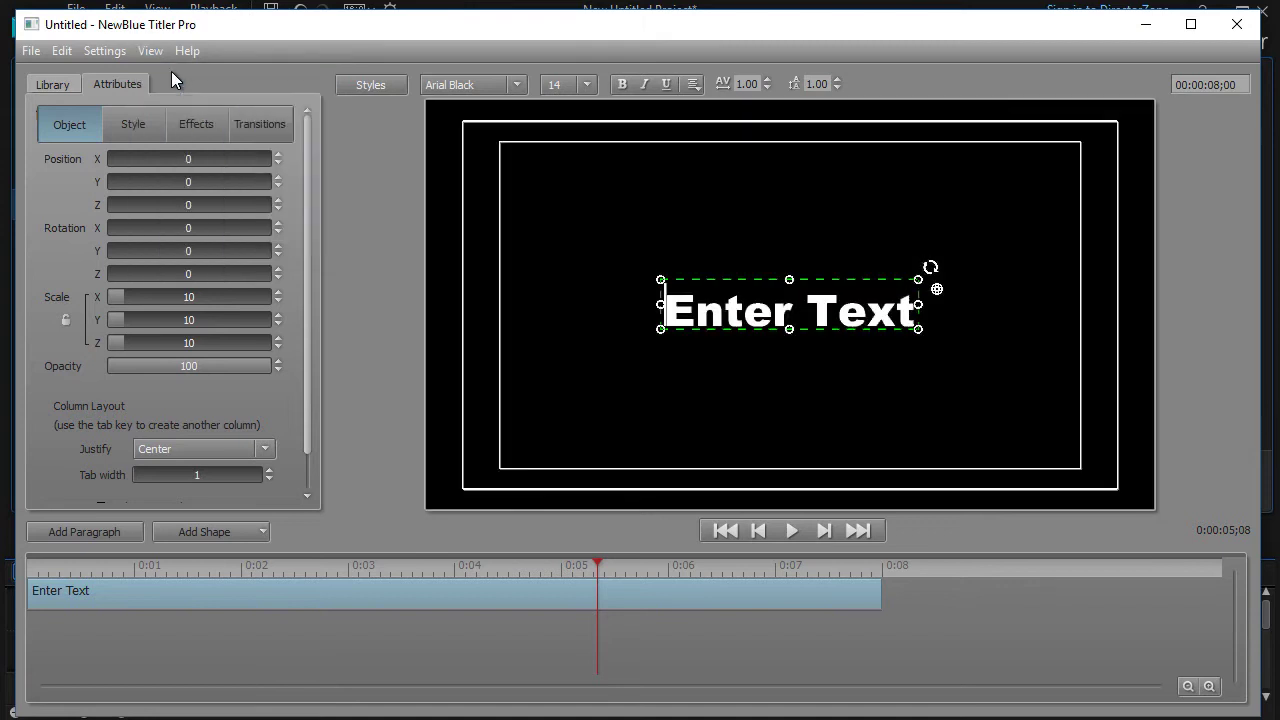
click(150, 52)
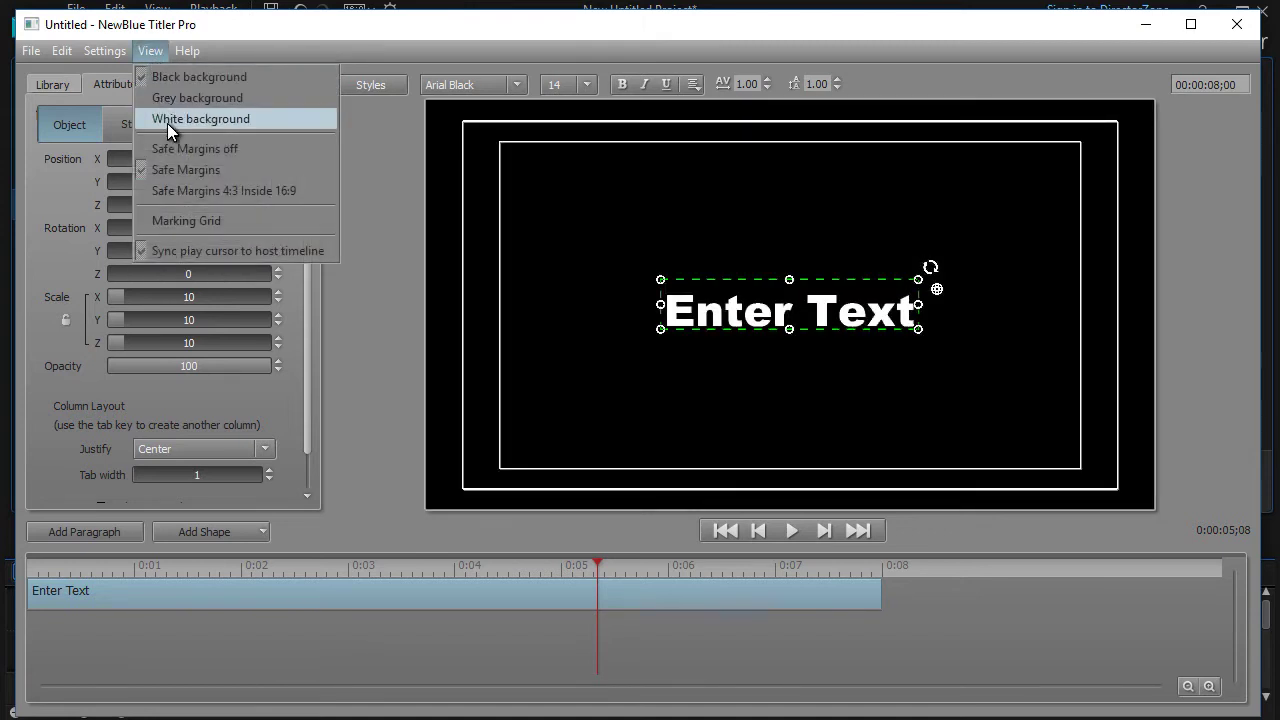
click(167, 120)
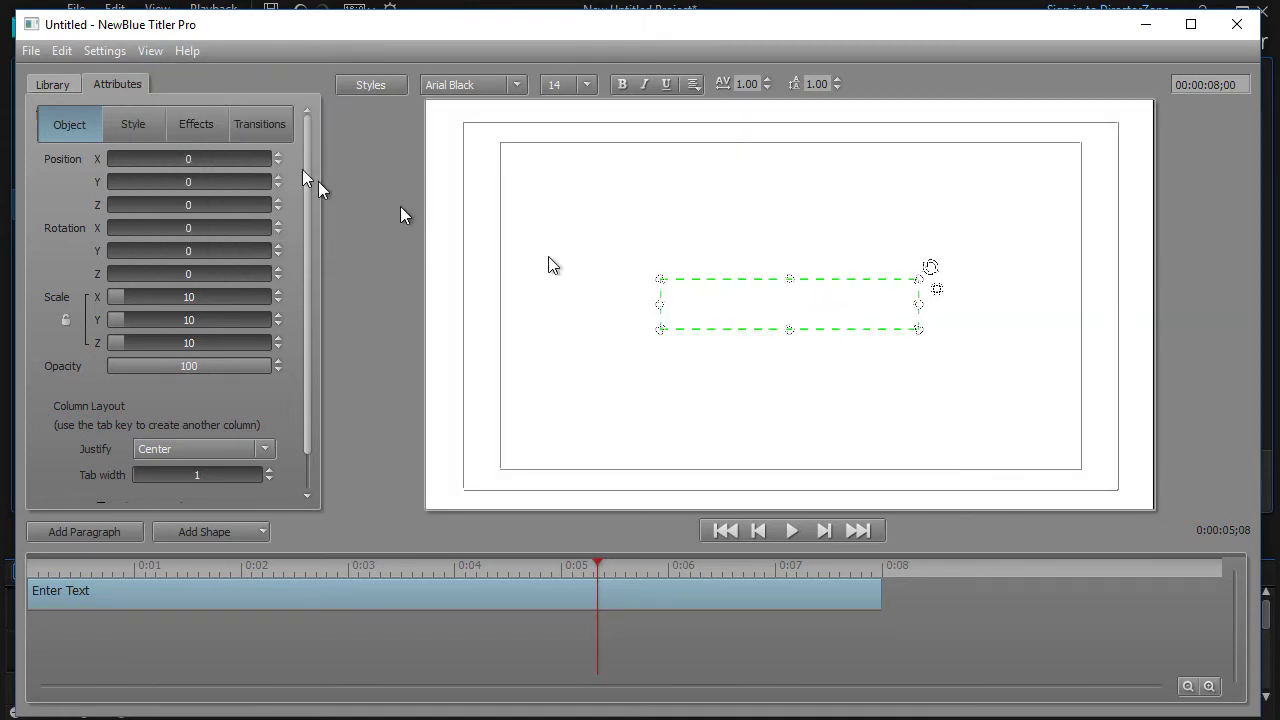
click(156, 50)
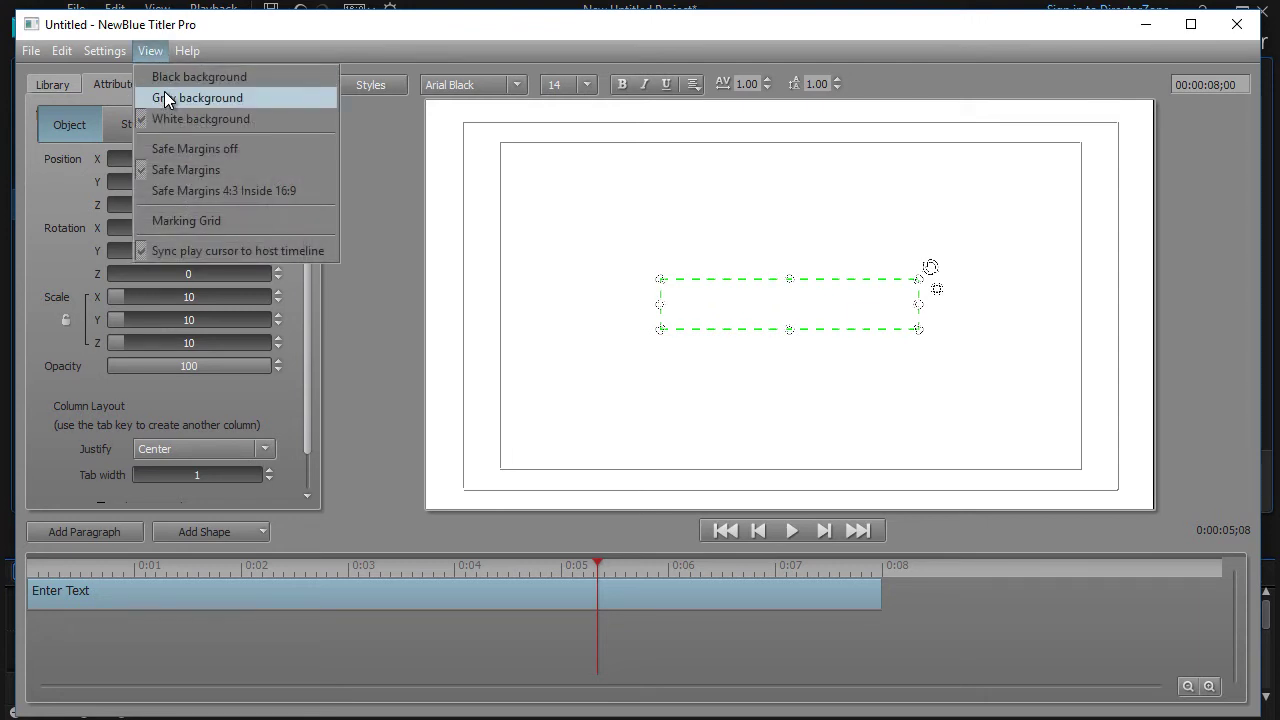
click(164, 97)
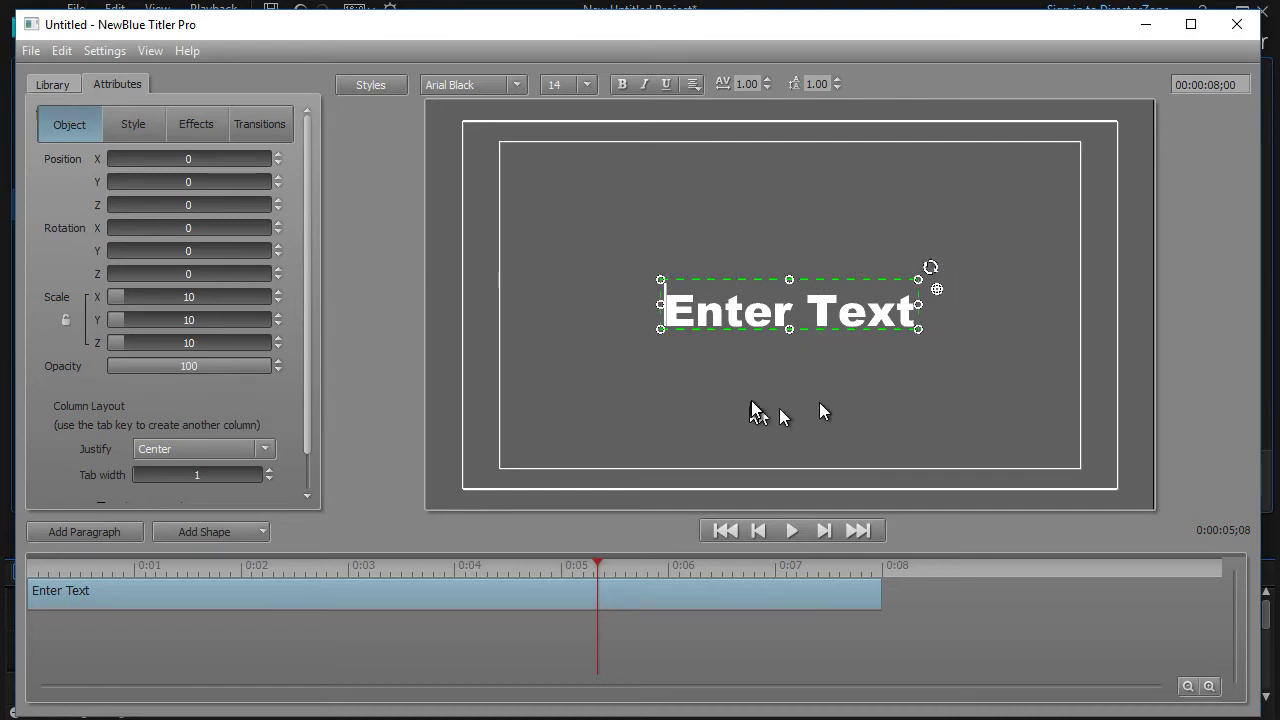
Replace the Enter Text placeholder with 'First Example' on one line and 'See here' below
click(752, 314)
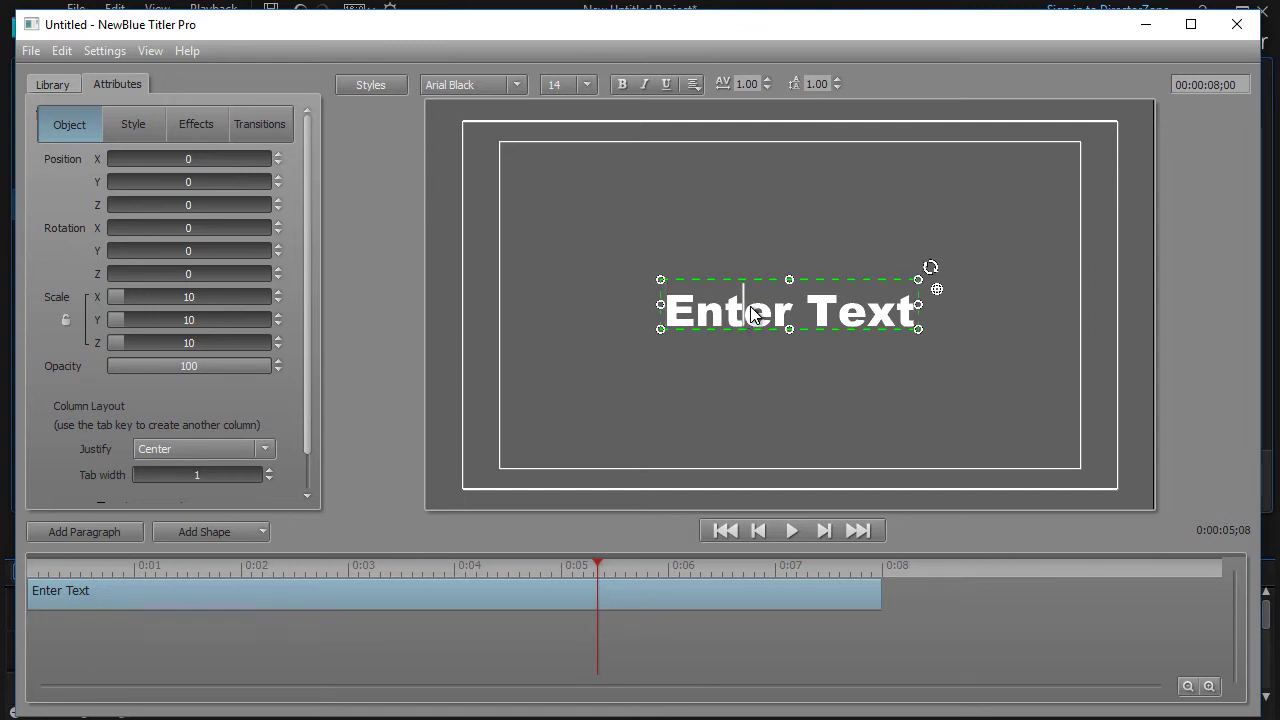
key(ctrl+a)
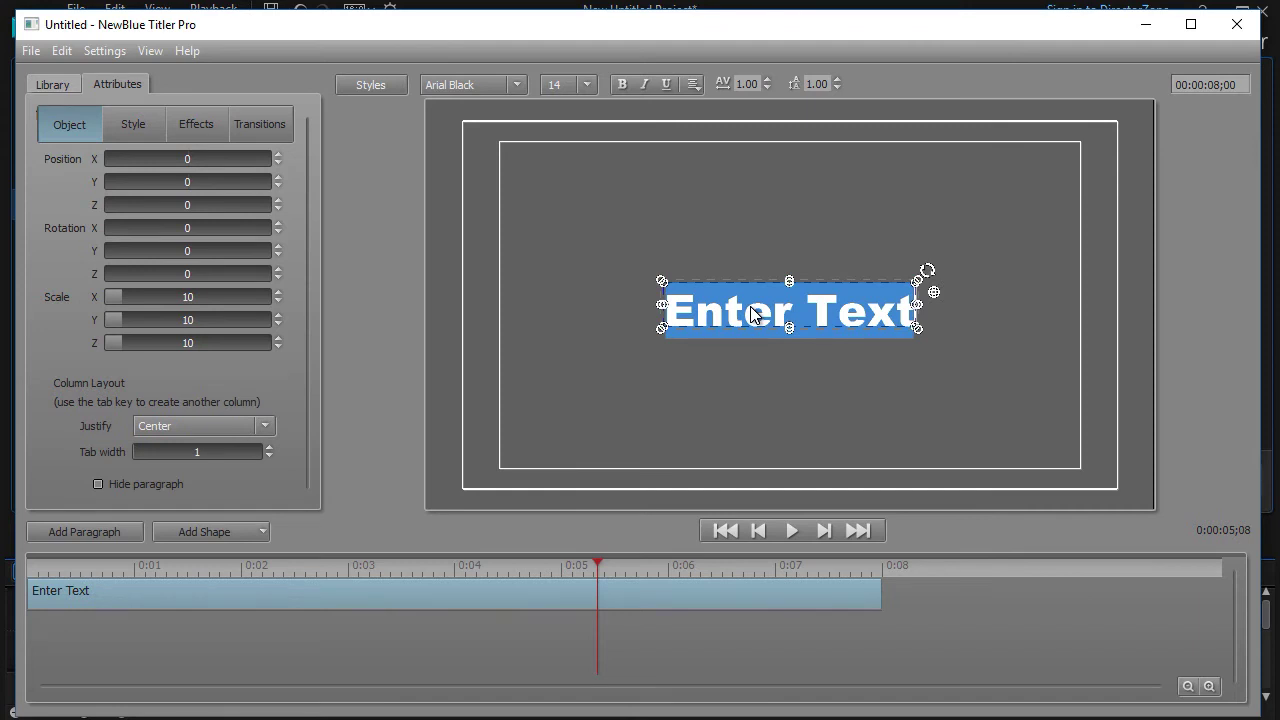
text(First E)
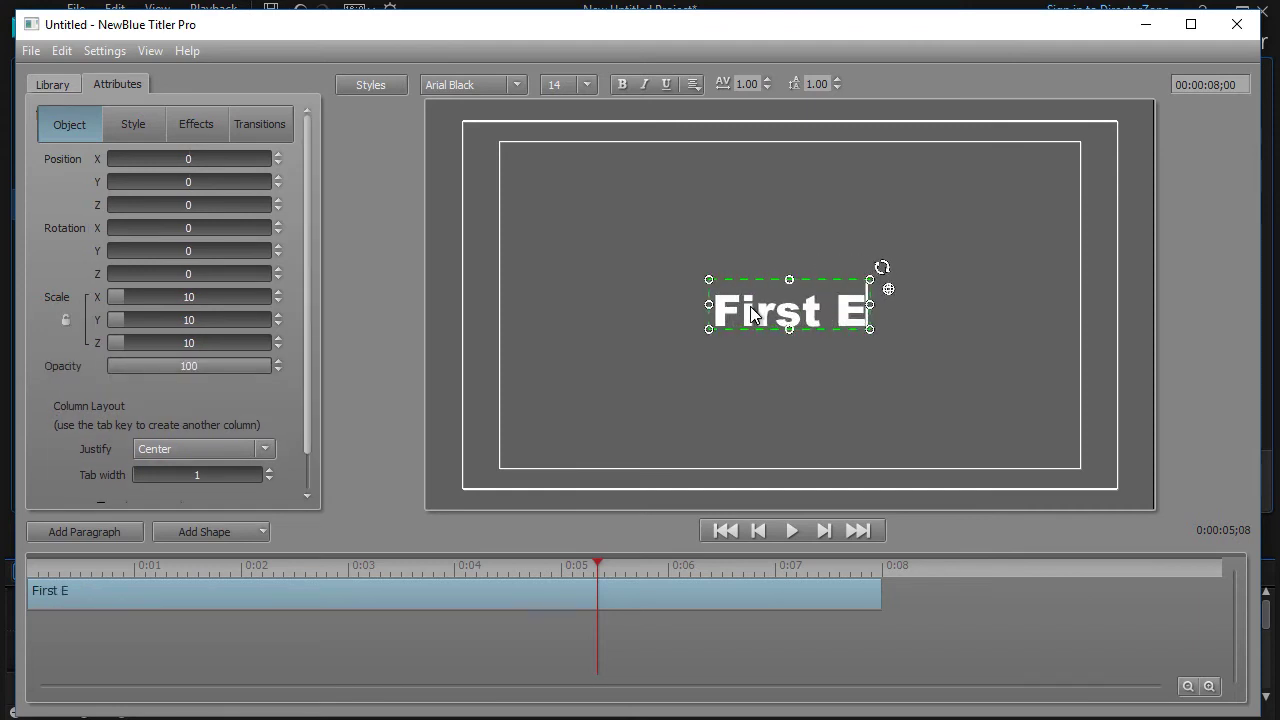
text(s)
key(BackSpace)
text(xamp)
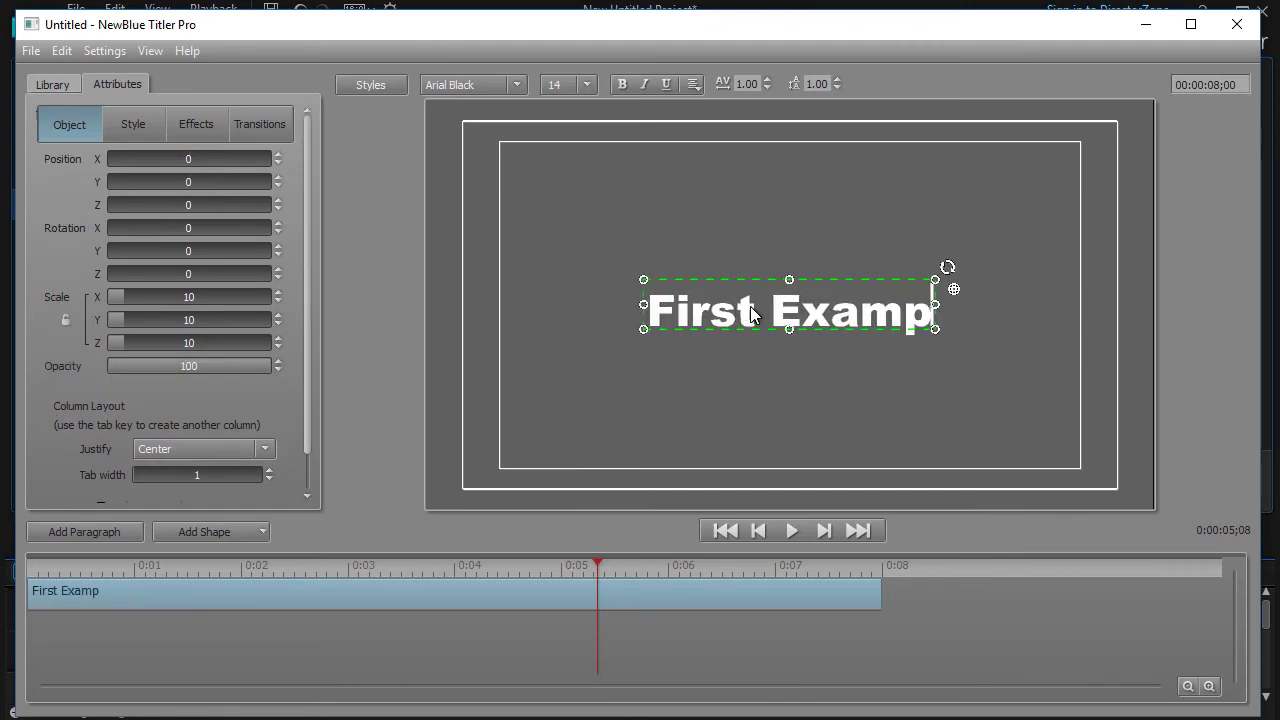
text(le)
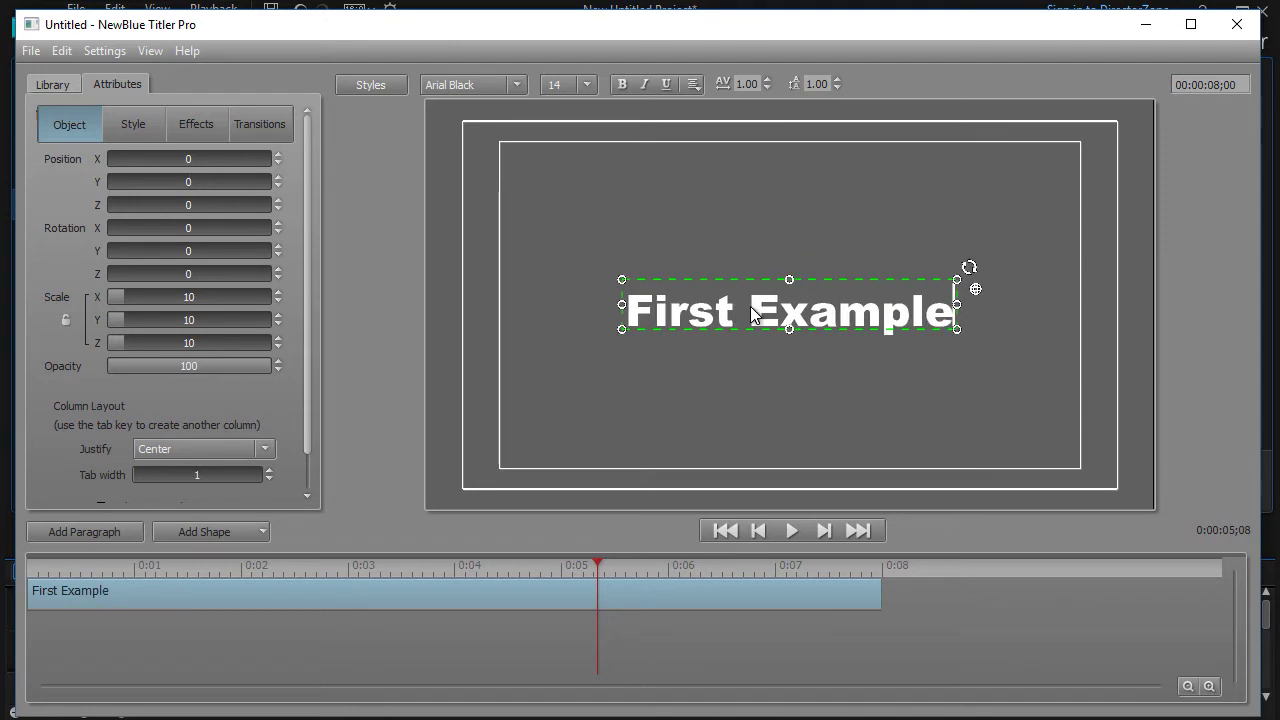
key(Return)
text(See here)
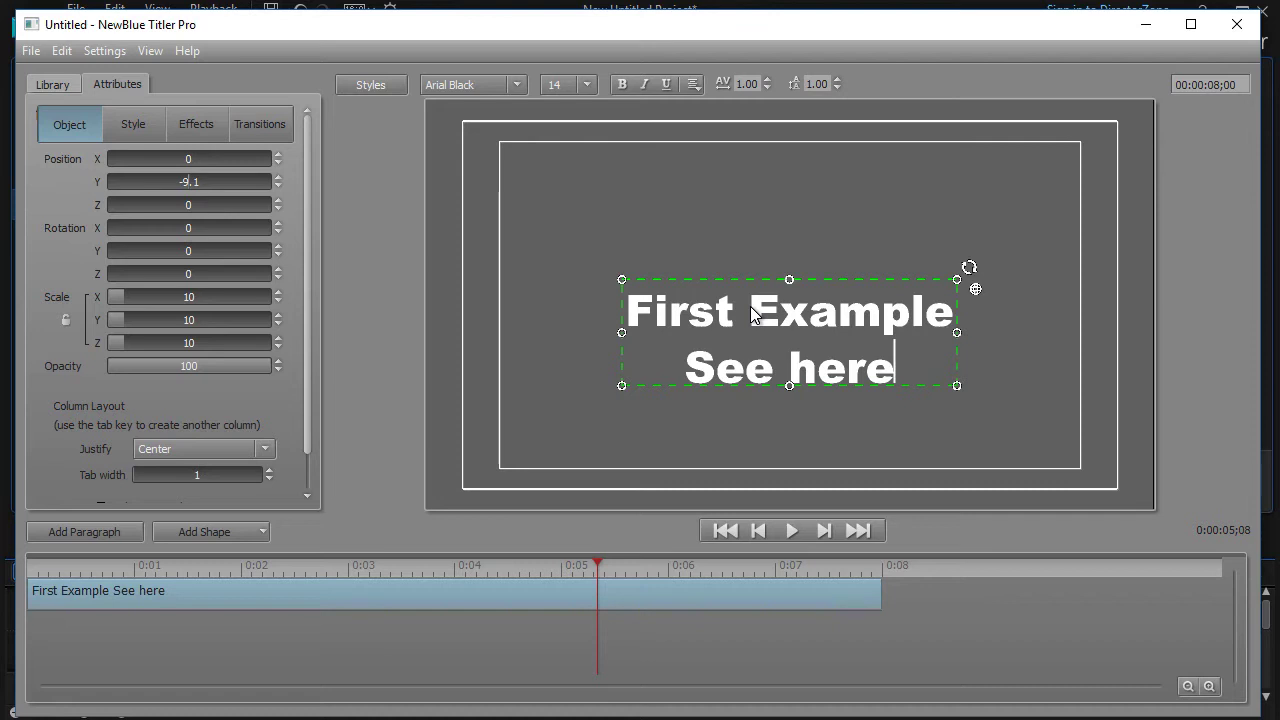
Reselect the title text object and bring up the font list
click(735, 262)
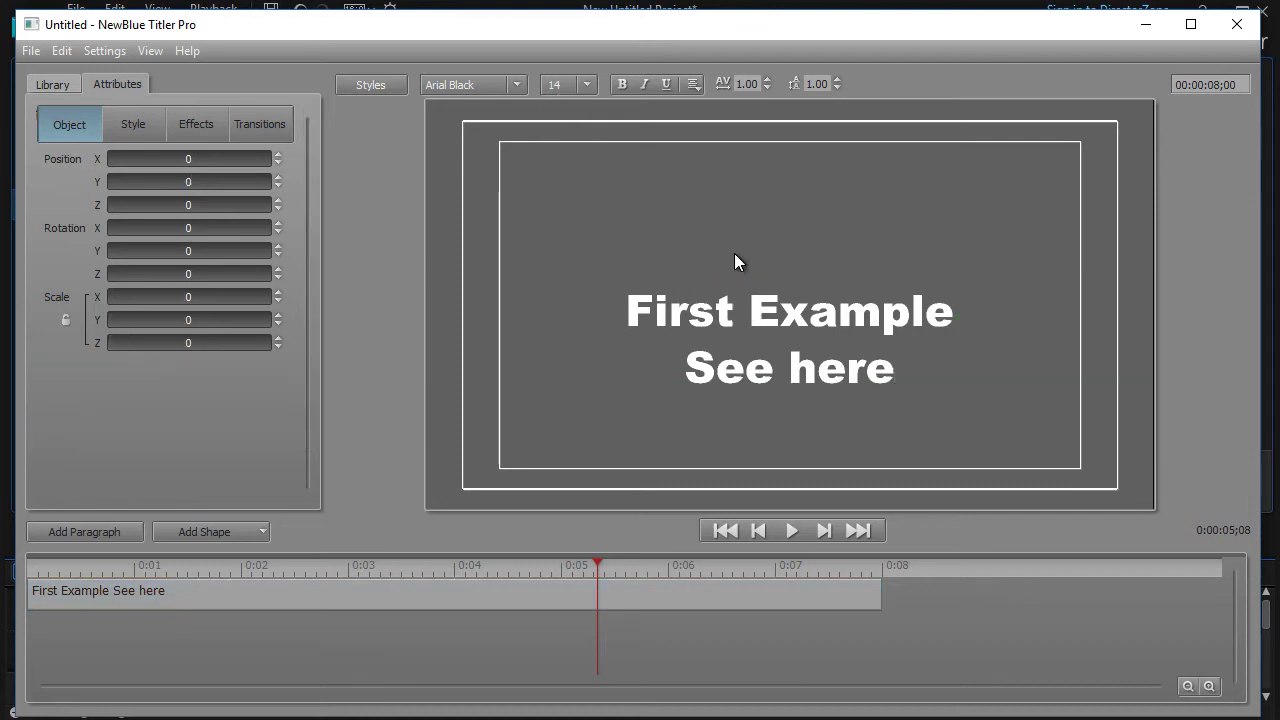
click(872, 318)
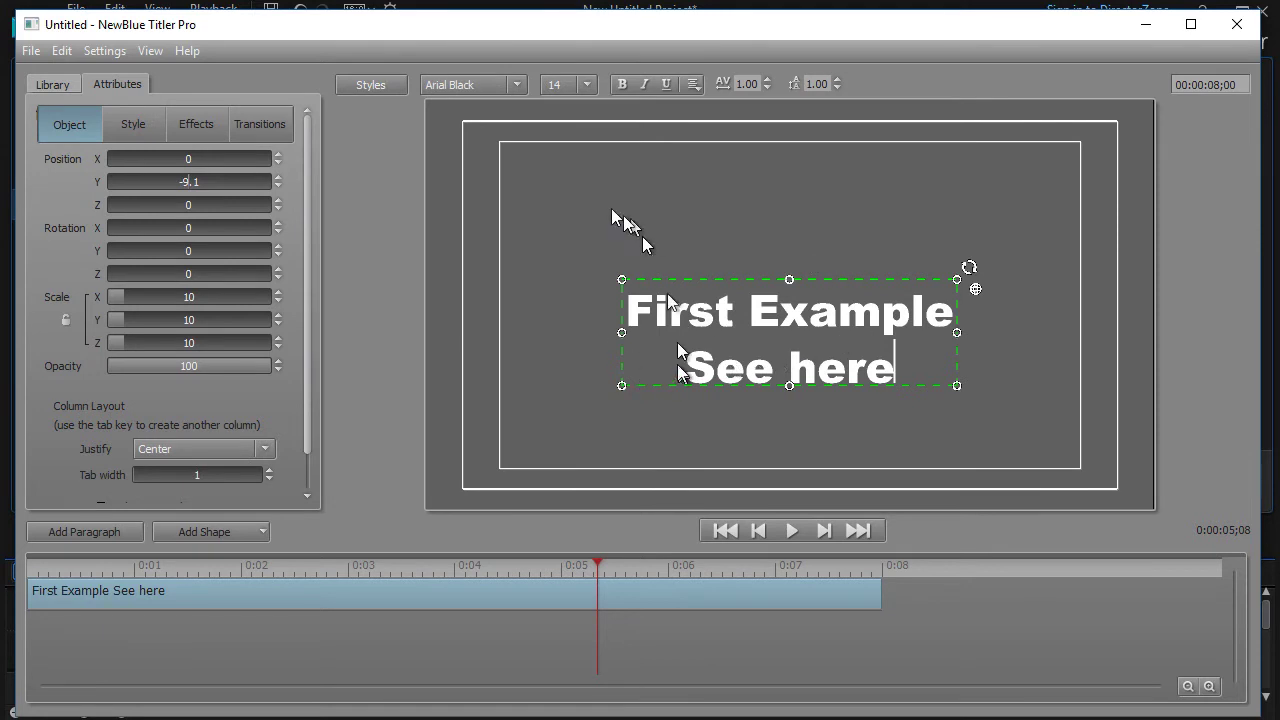
click(516, 85)
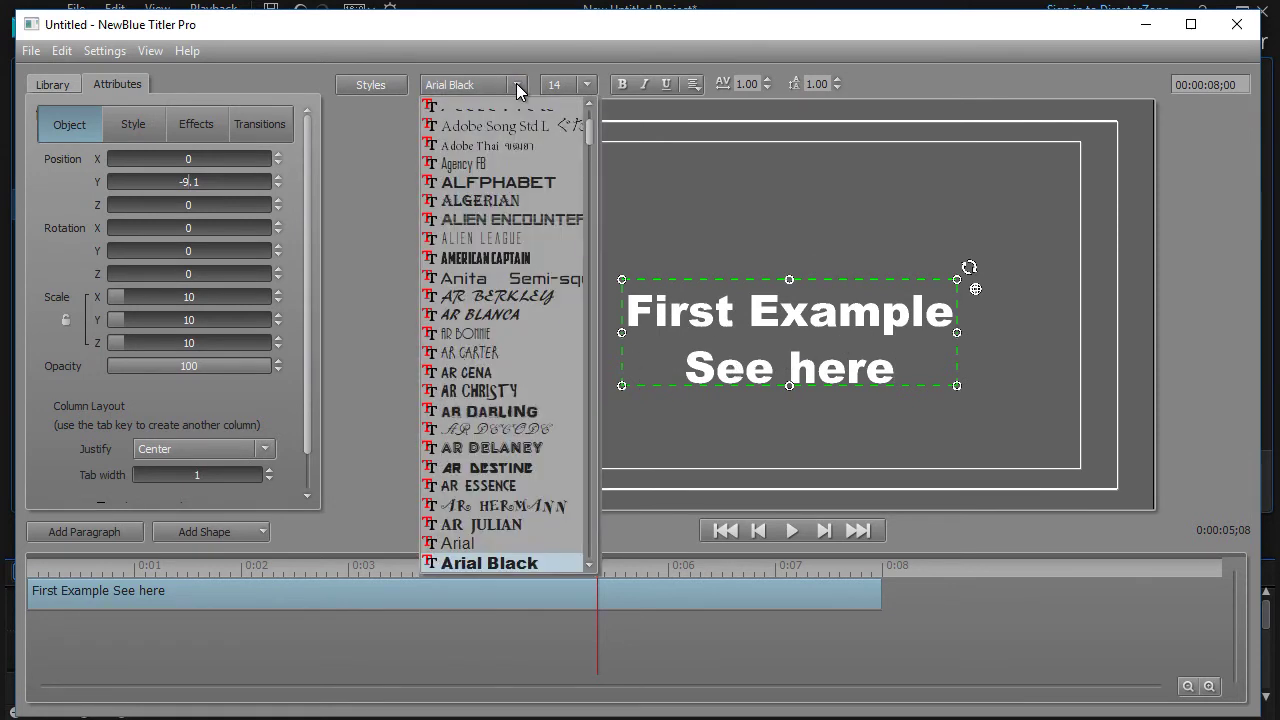
Style the title in American Captain at size 16 and make it italic
click(513, 264)
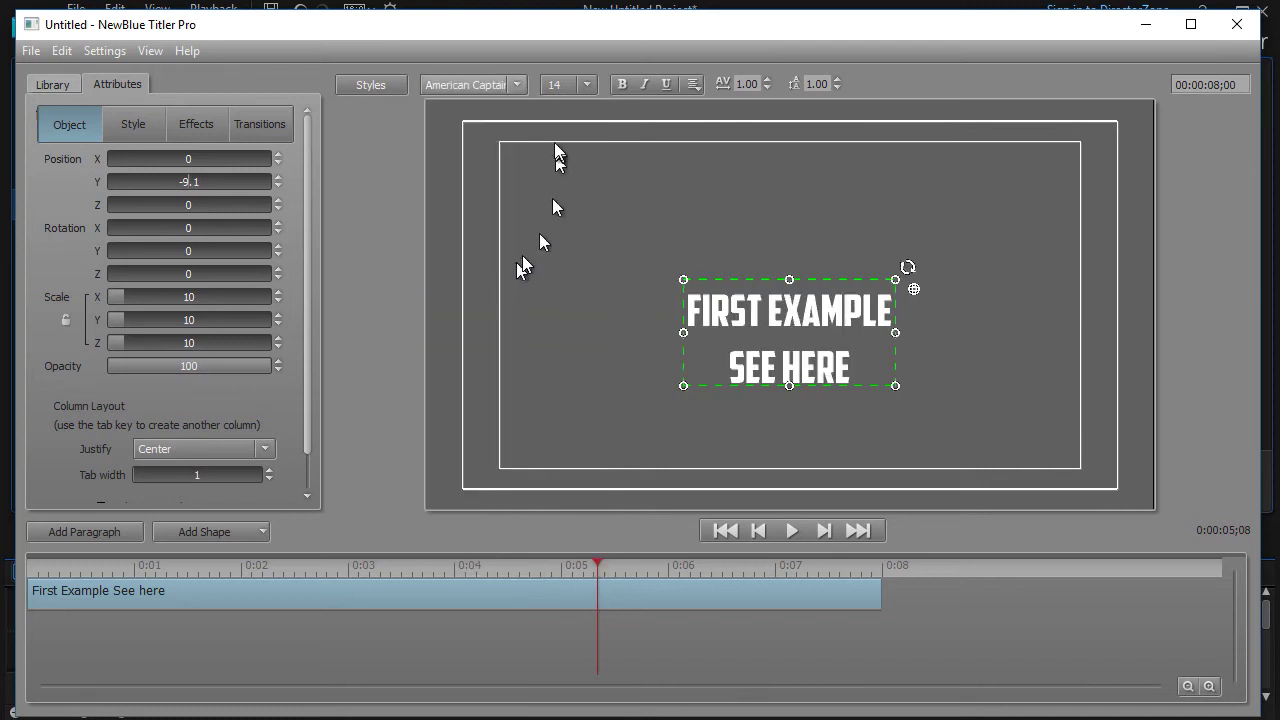
click(587, 84)
click(551, 208)
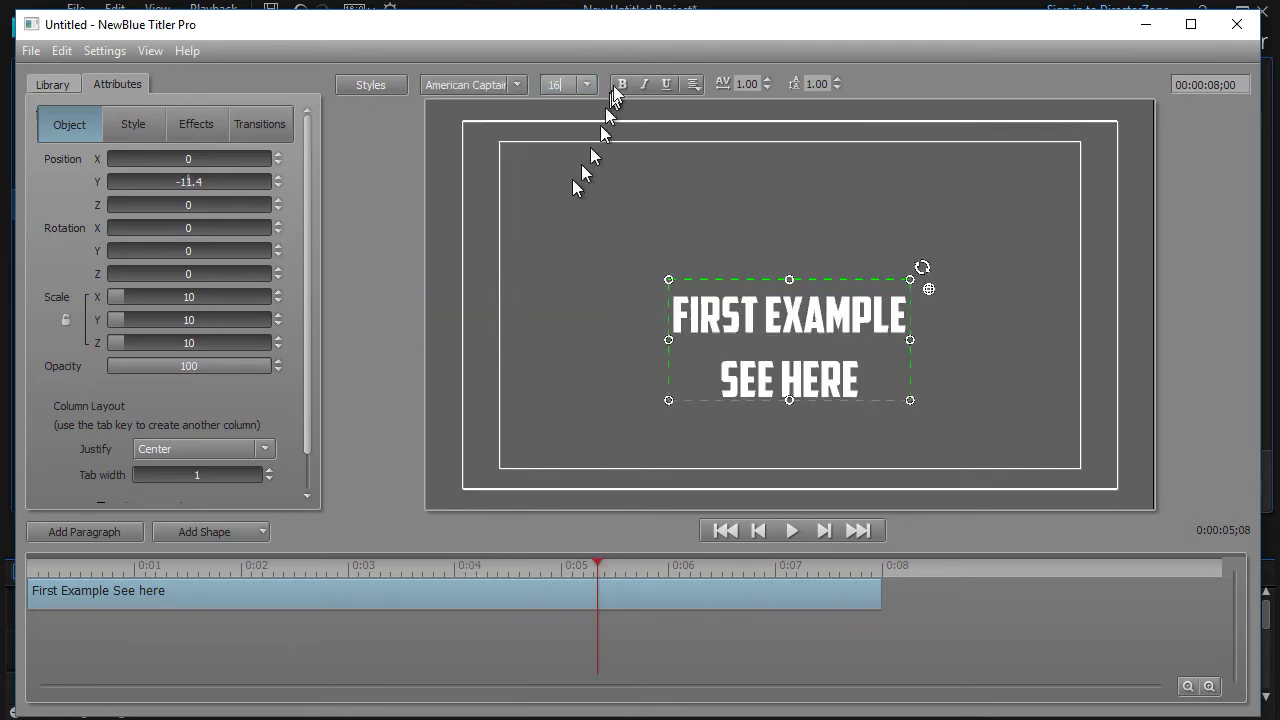
click(620, 83)
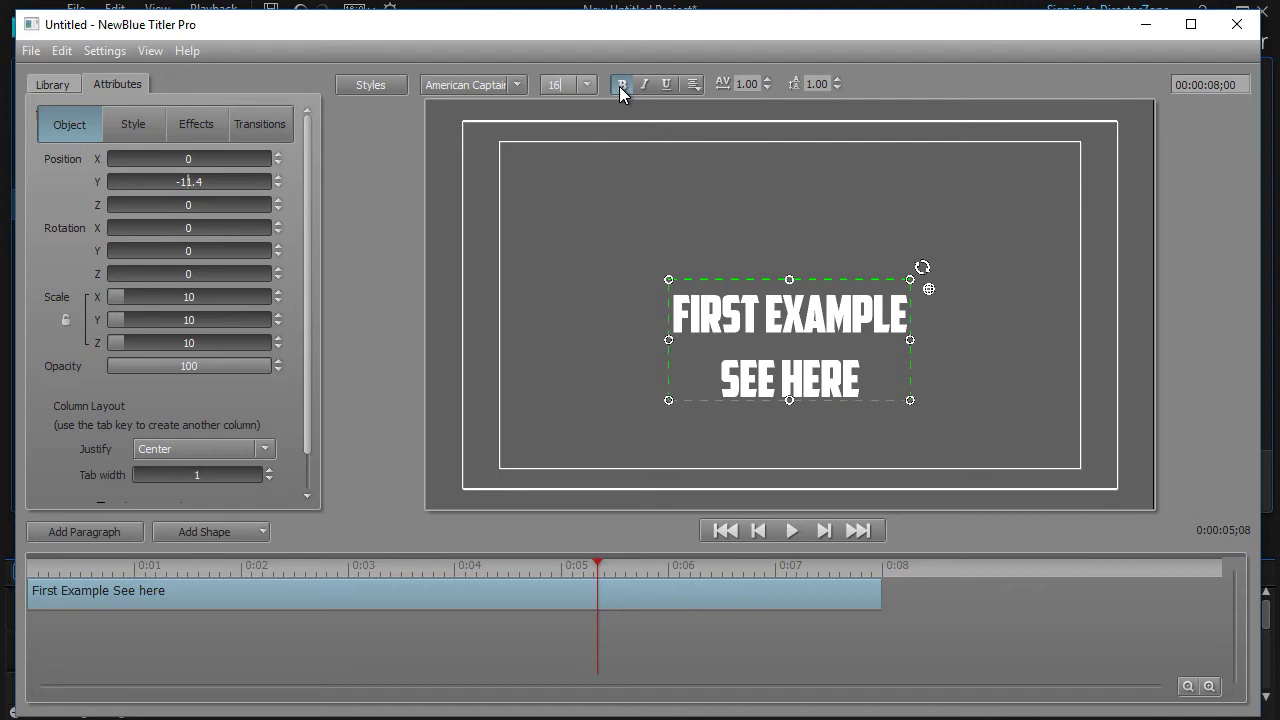
click(619, 86)
click(643, 86)
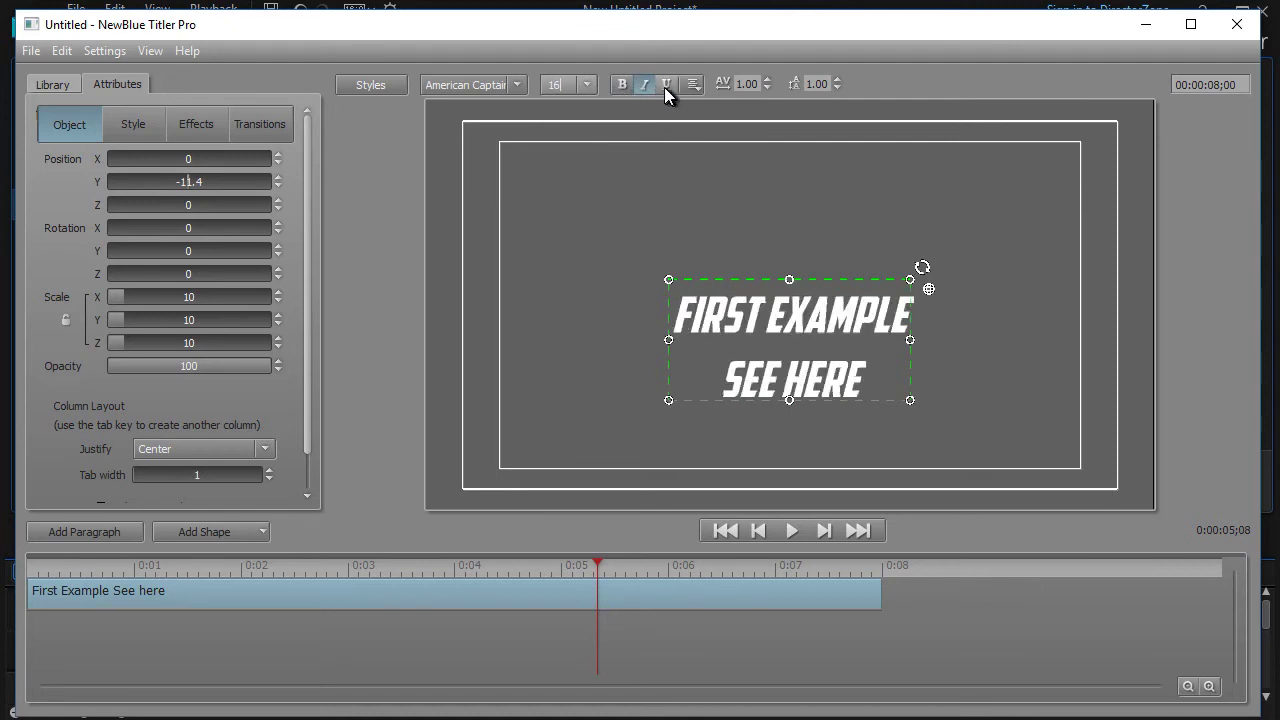
click(664, 86)
click(662, 86)
click(697, 86)
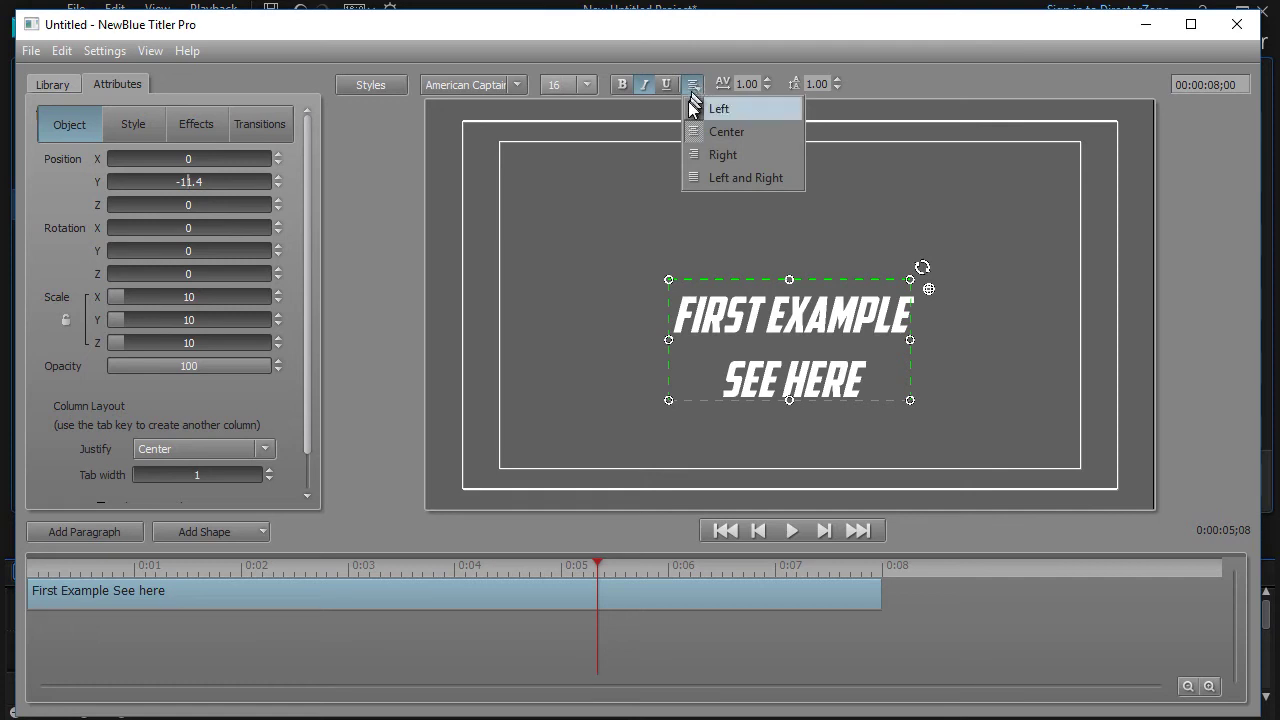
Right-align the First Example / See here lines
click(689, 110)
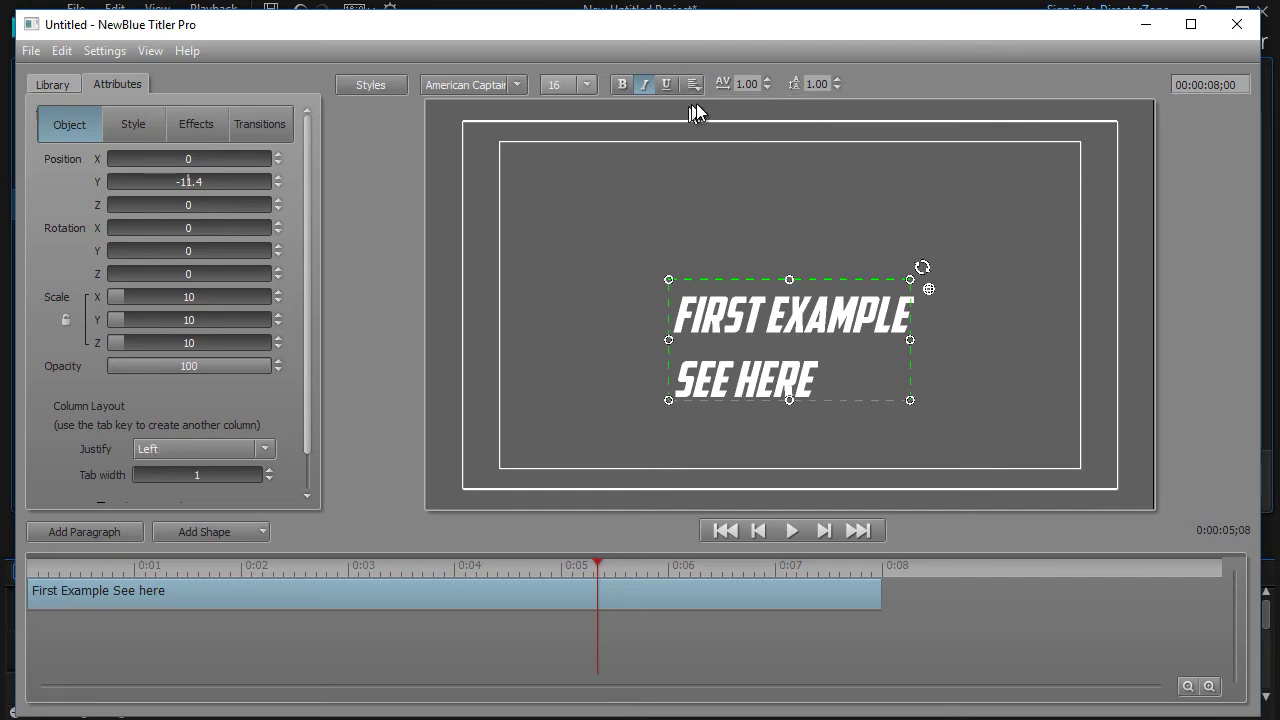
click(692, 88)
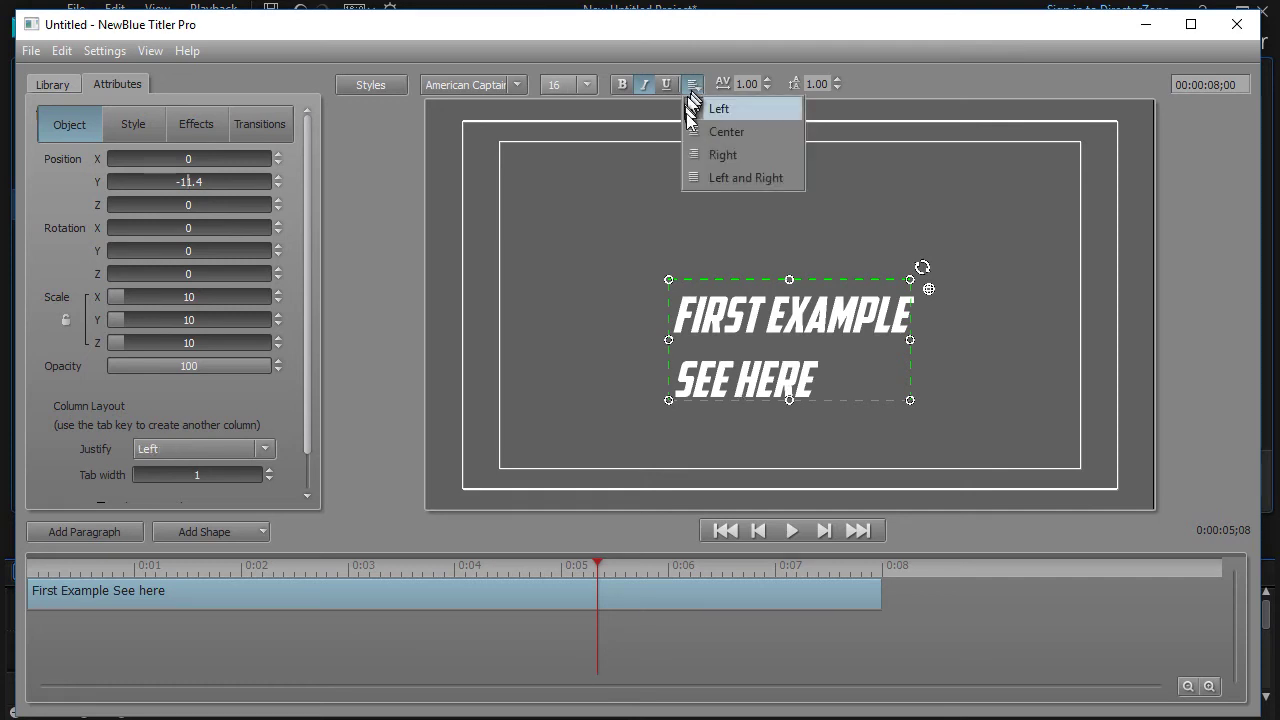
click(717, 157)
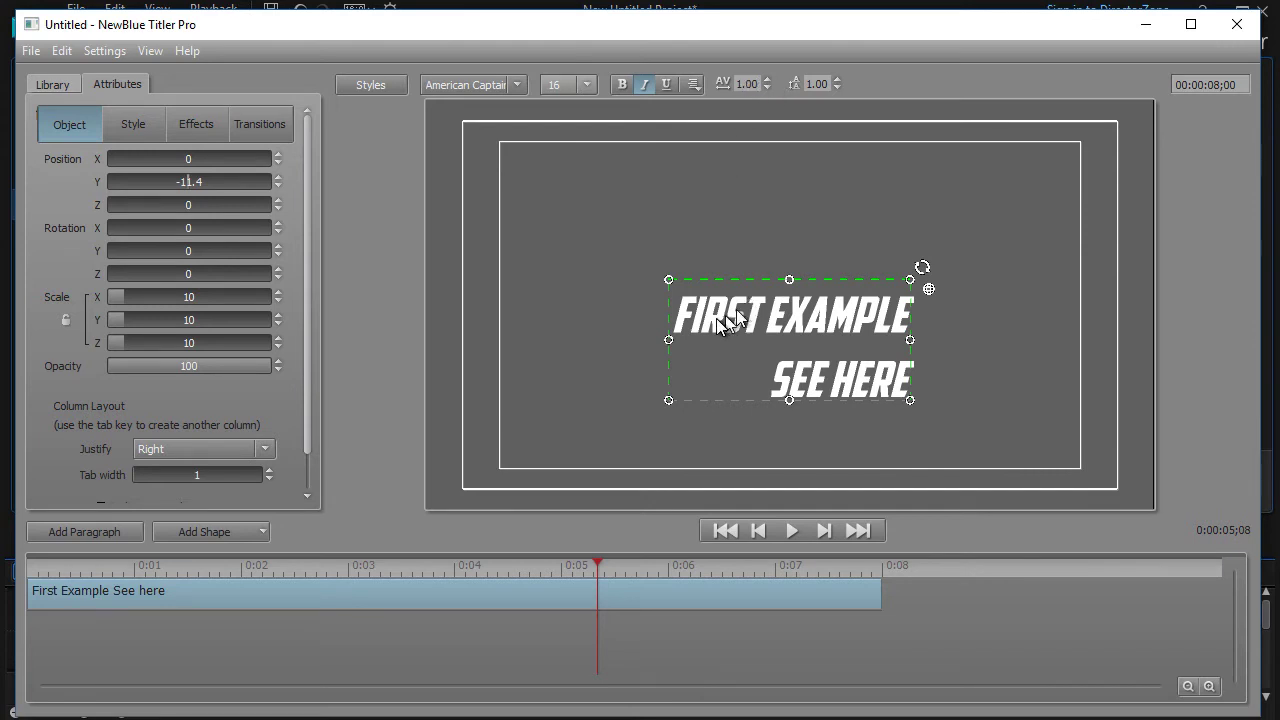
Set the letter spacing to 1.10
click(767, 79)
click(767, 79)
click(767, 79)
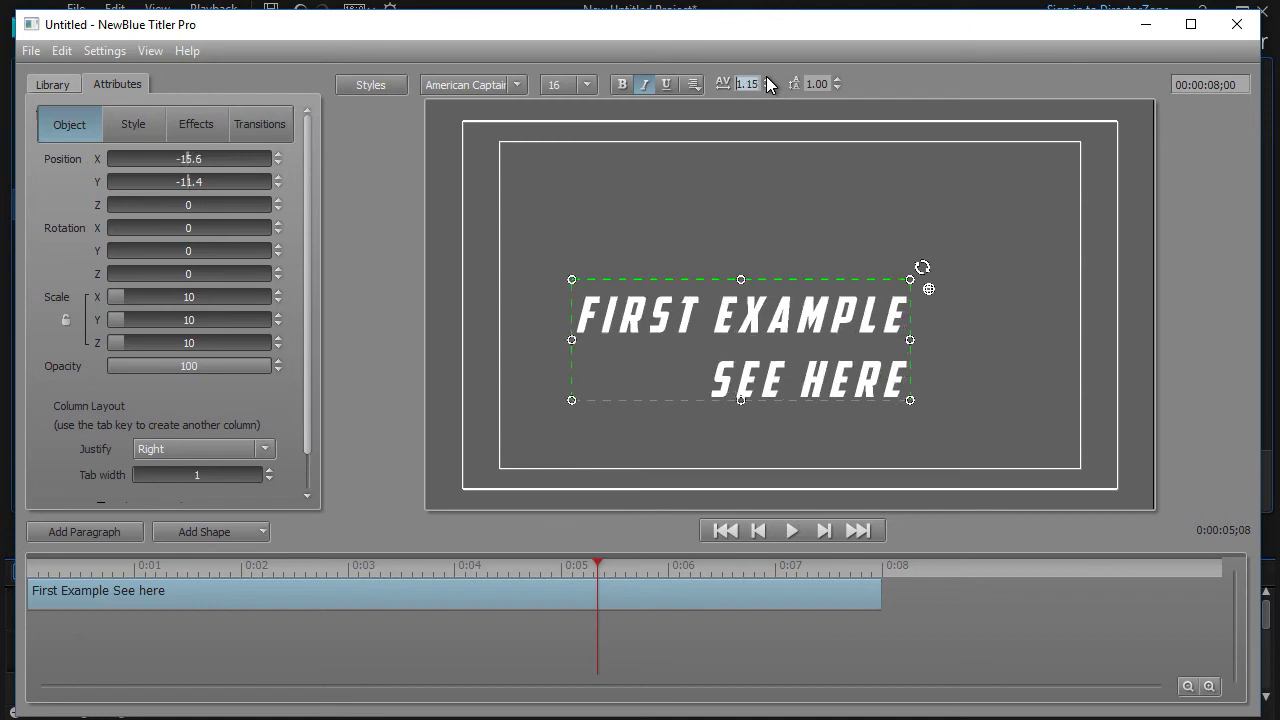
click(767, 79)
click(767, 86)
click(769, 86)
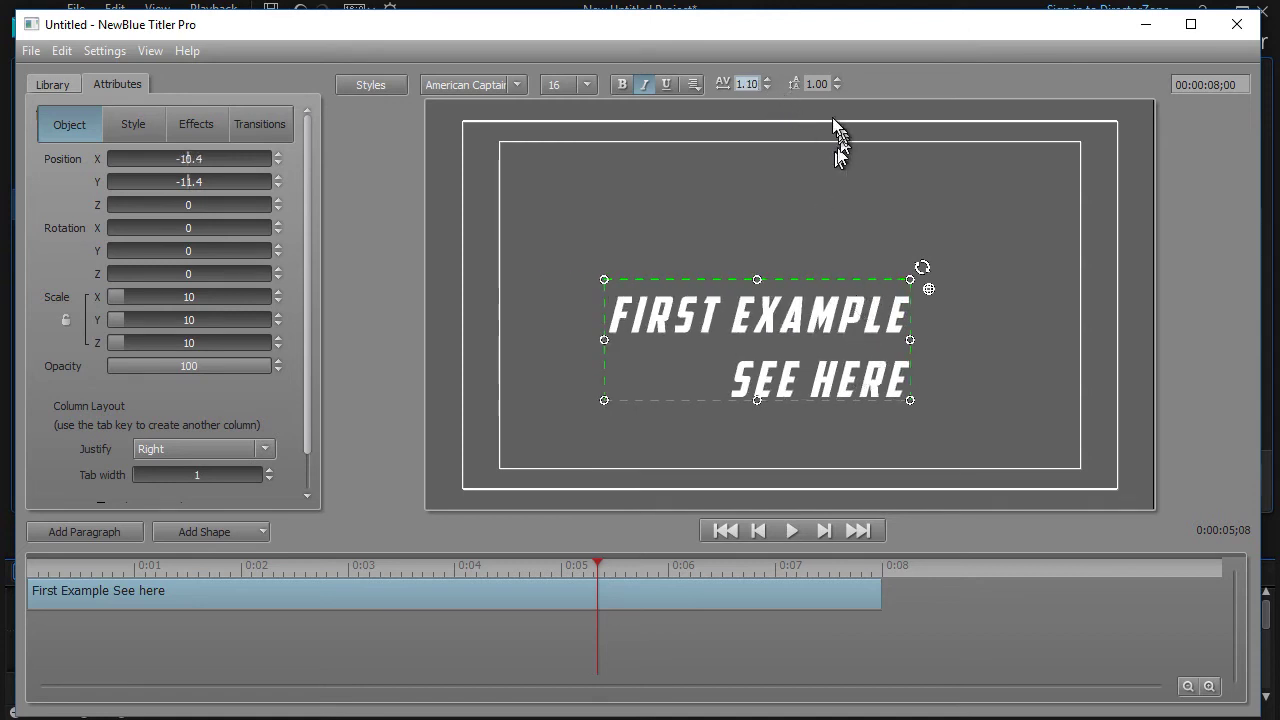
Tighten the line spacing to 0.70
click(836, 80)
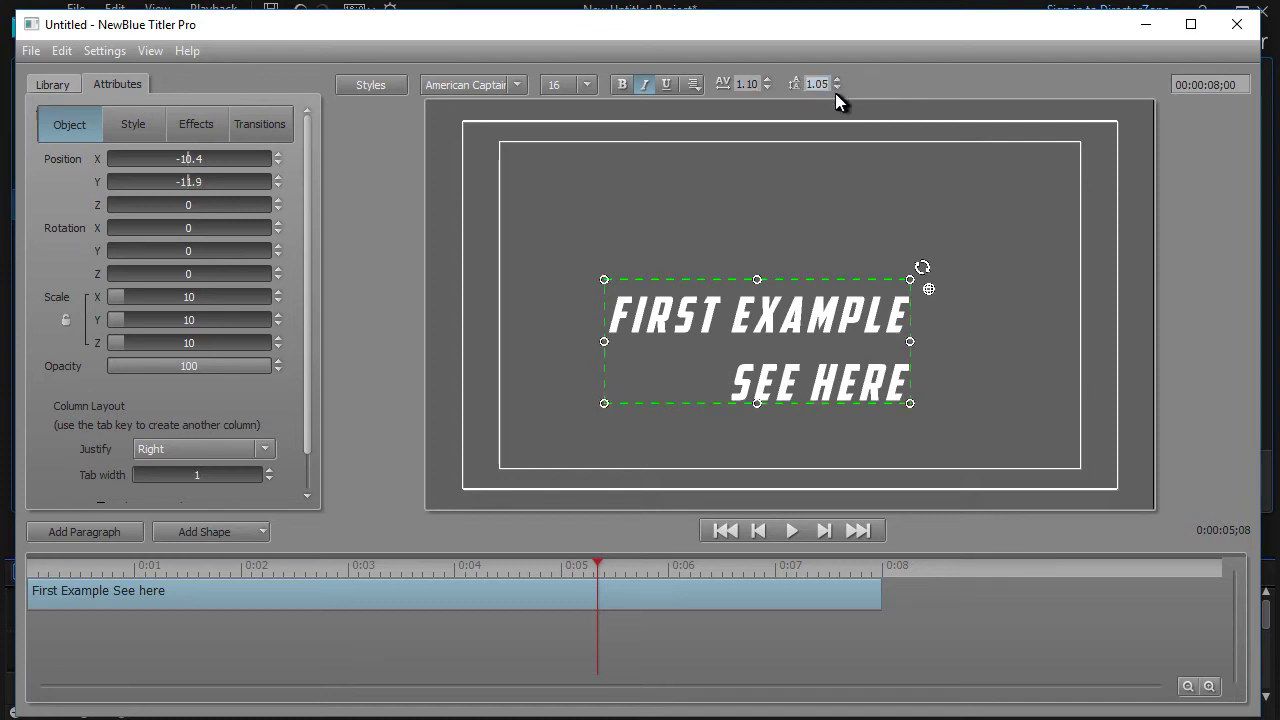
click(836, 88)
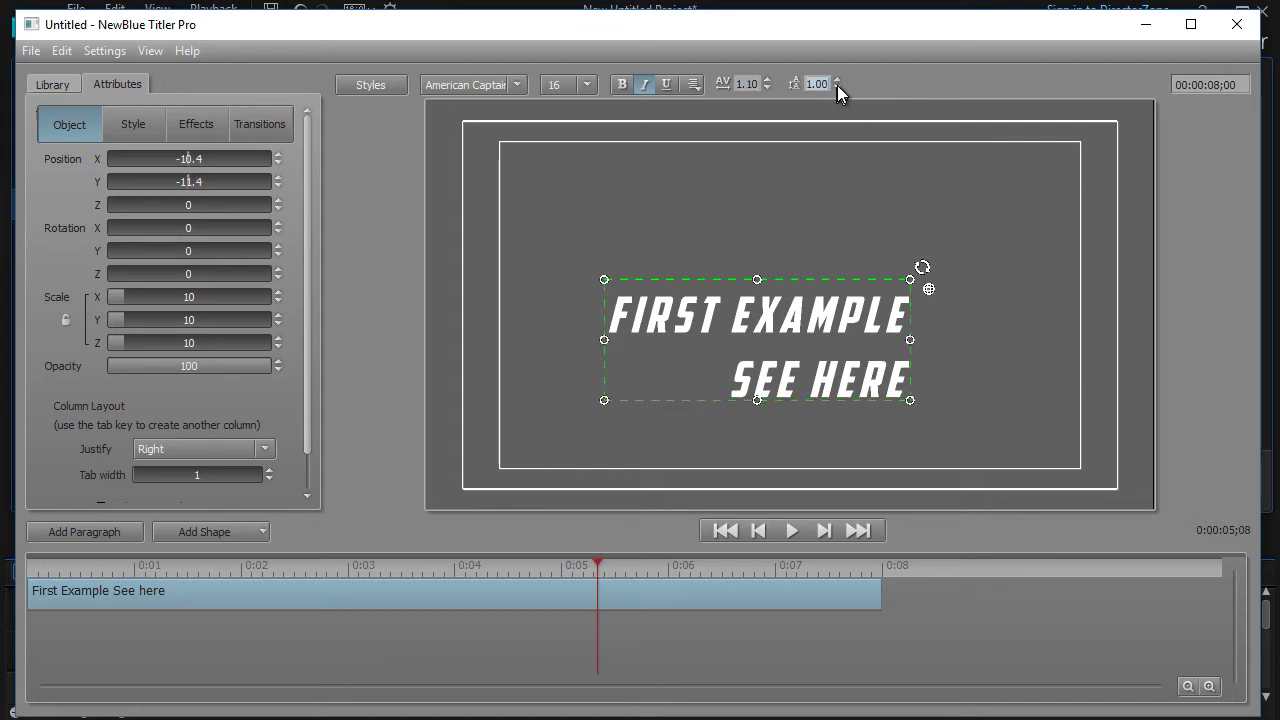
click(837, 88)
click(837, 88)
click(837, 88)
click(837, 88)
click(837, 88)
click(837, 88)
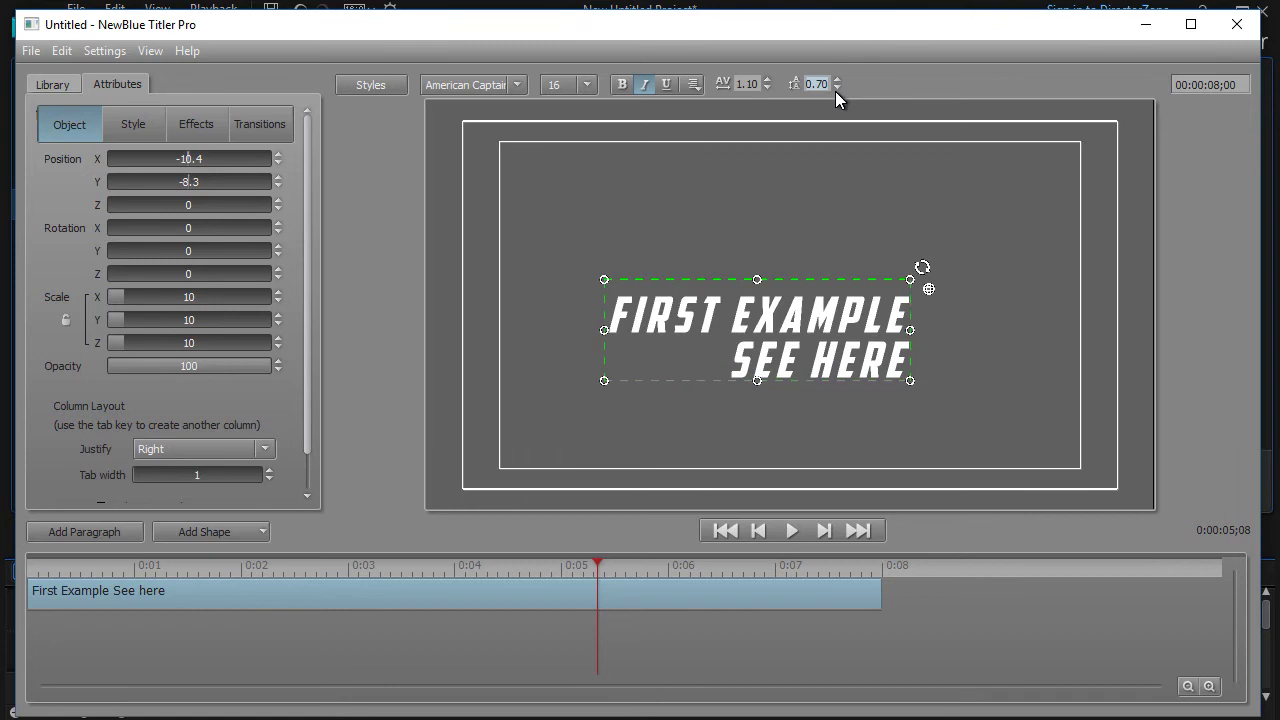
click(727, 255)
click(789, 348)
Set the SEE HERE line to font size 11
drag(735, 357, 902, 370)
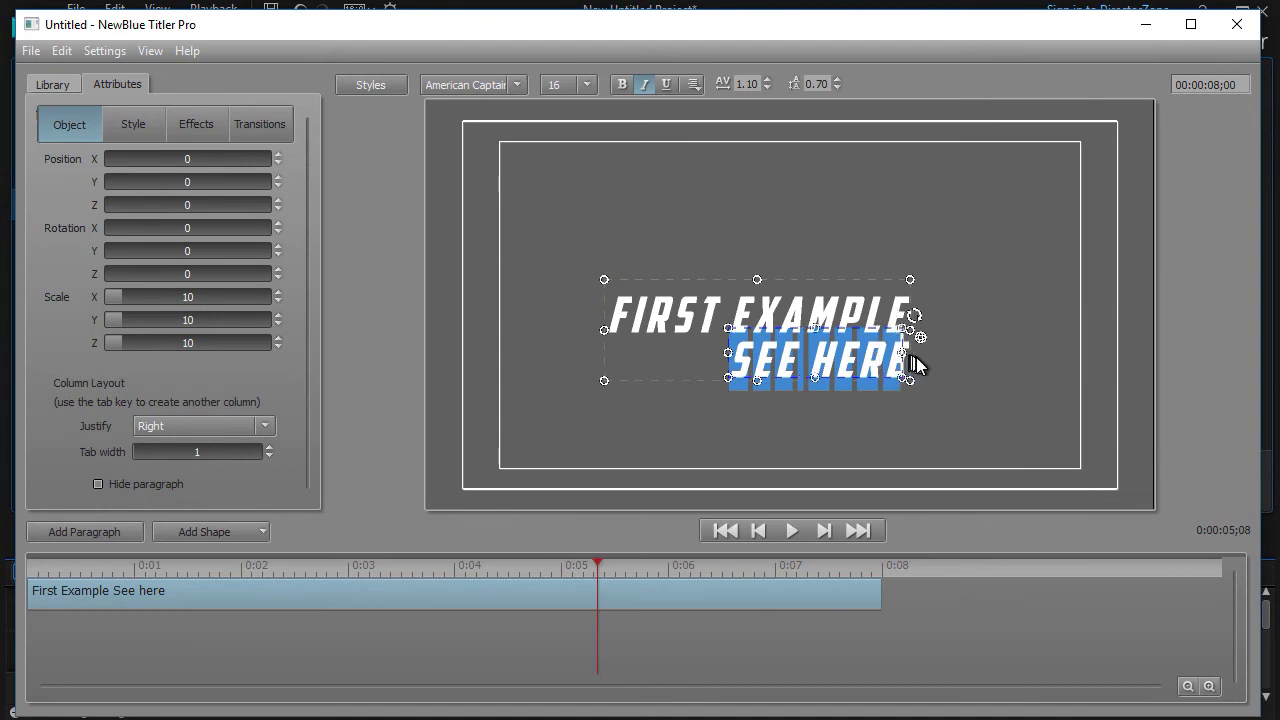
click(587, 86)
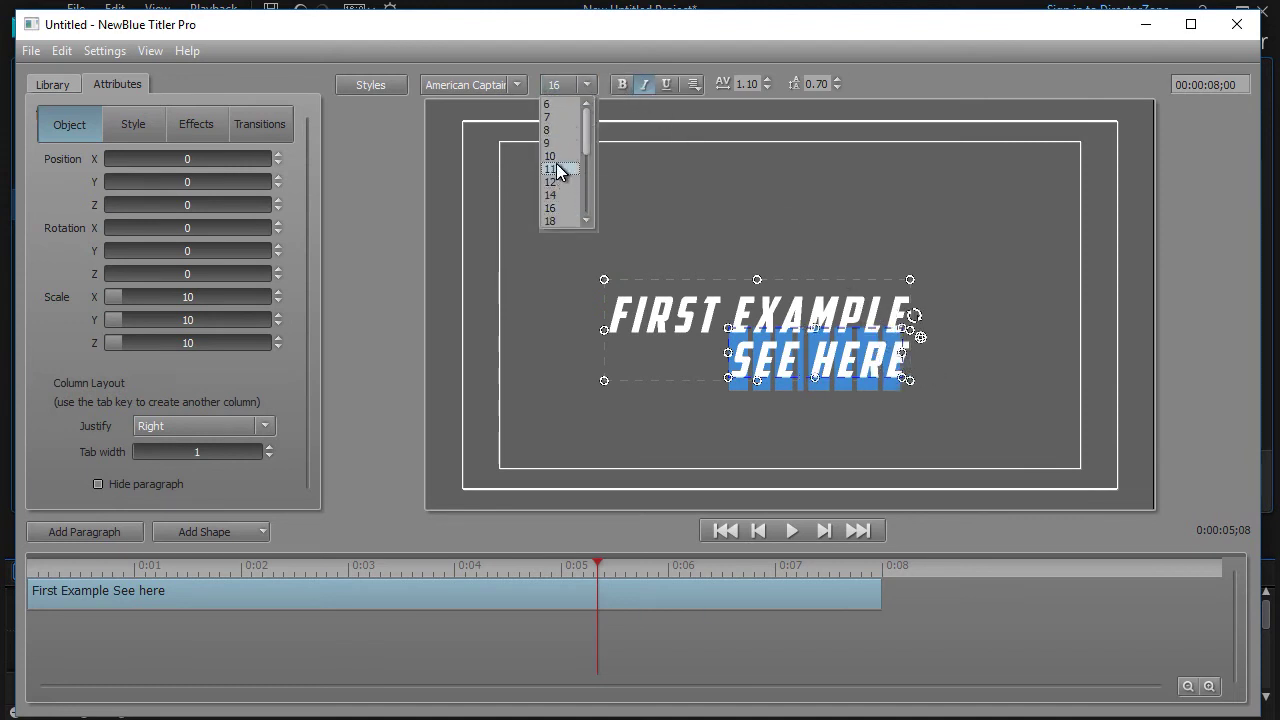
click(559, 169)
click(716, 212)
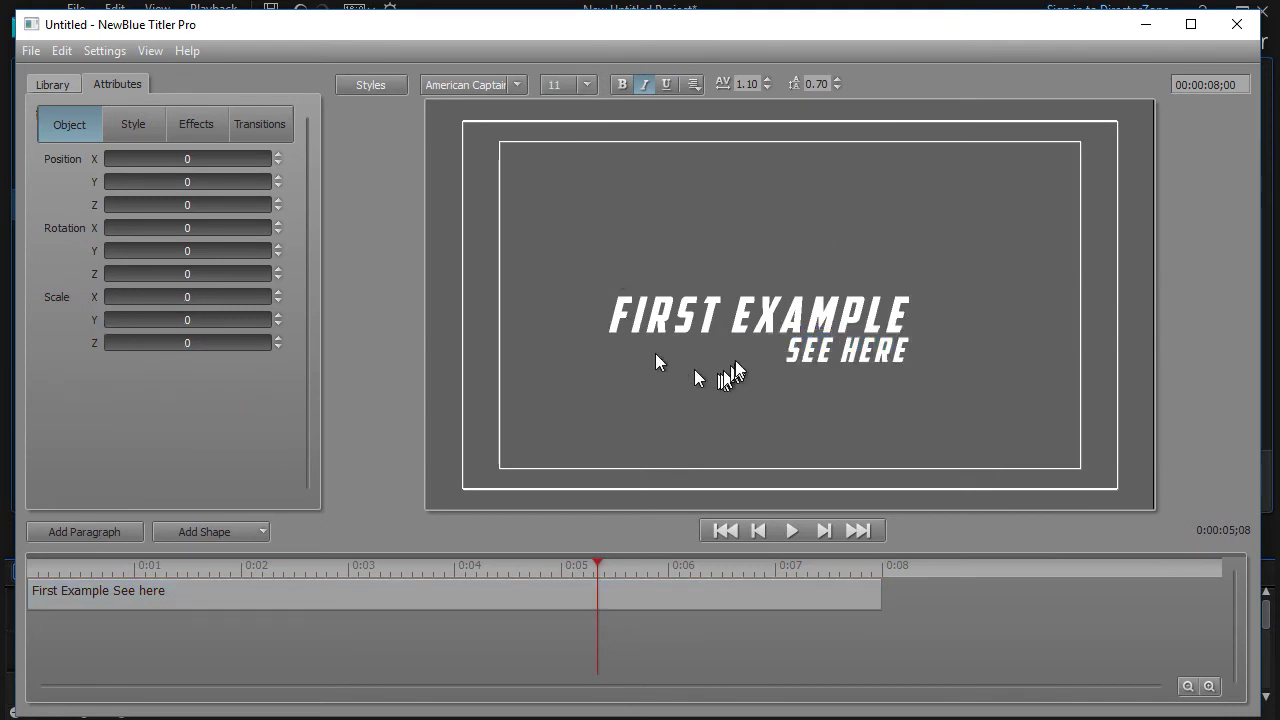
Move the title to the upper-right corner and add a new text paragraph
click(769, 317)
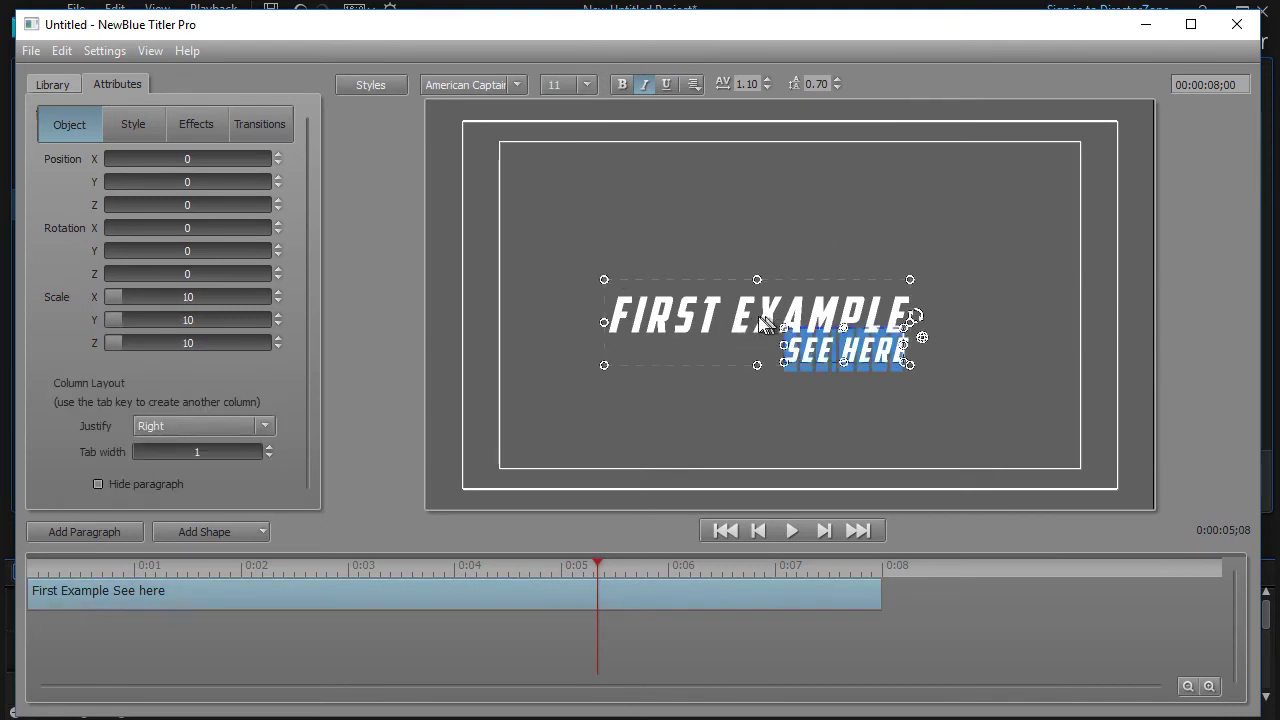
click(725, 152)
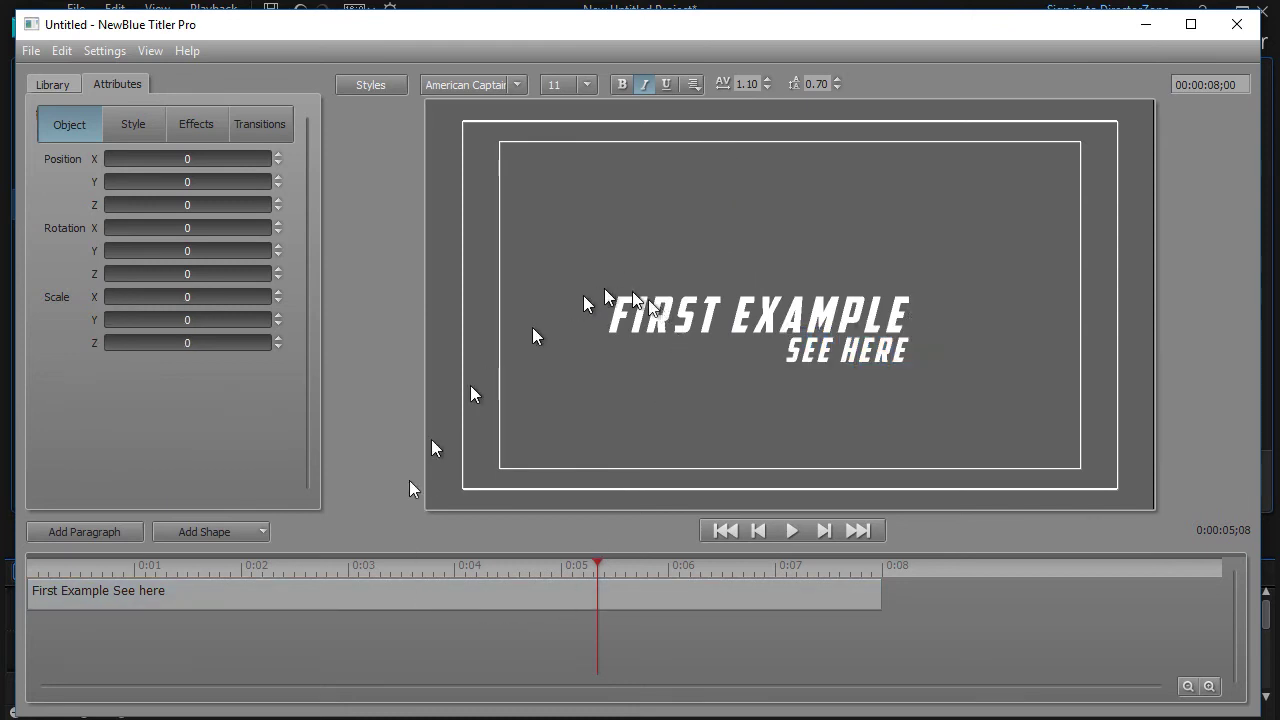
click(478, 598)
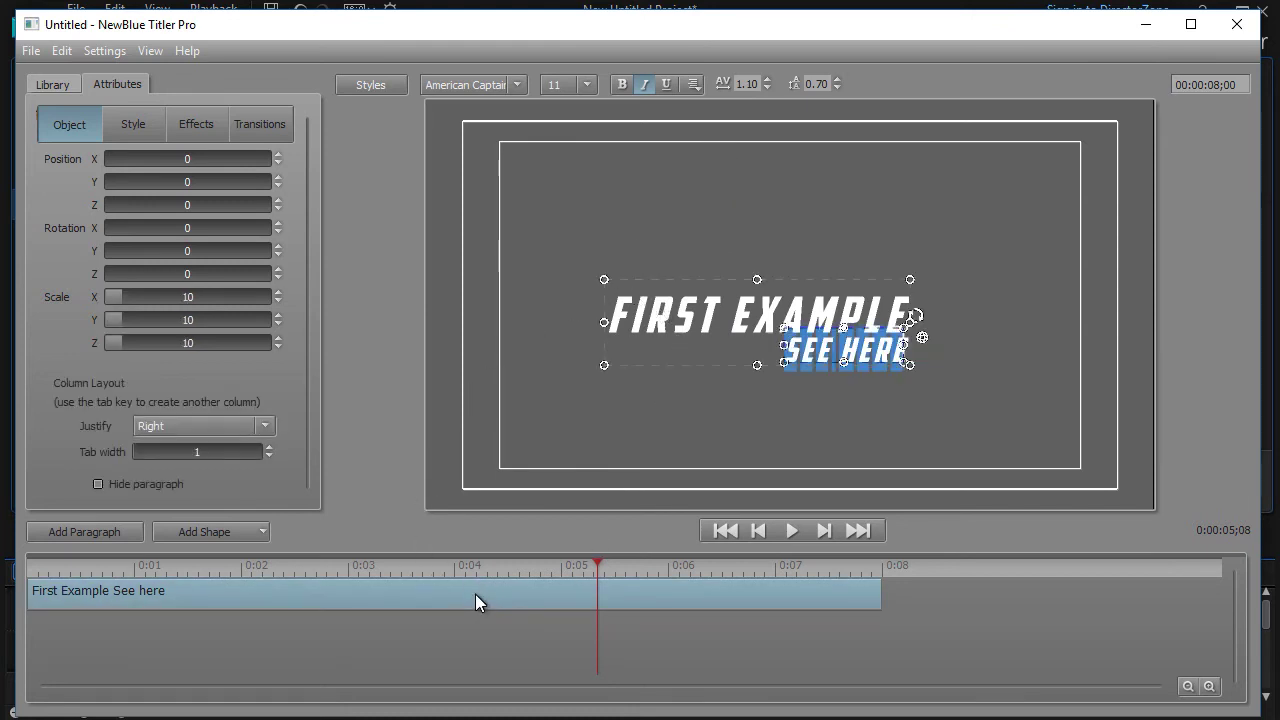
click(655, 367)
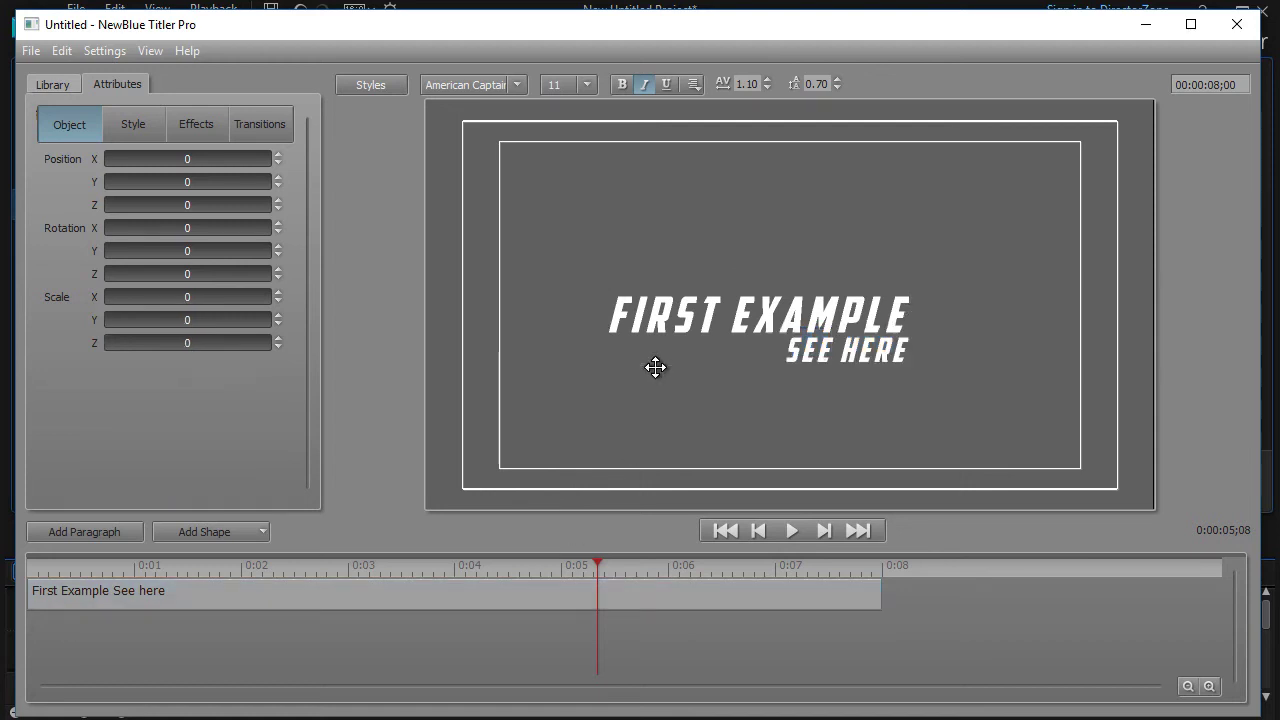
click(650, 590)
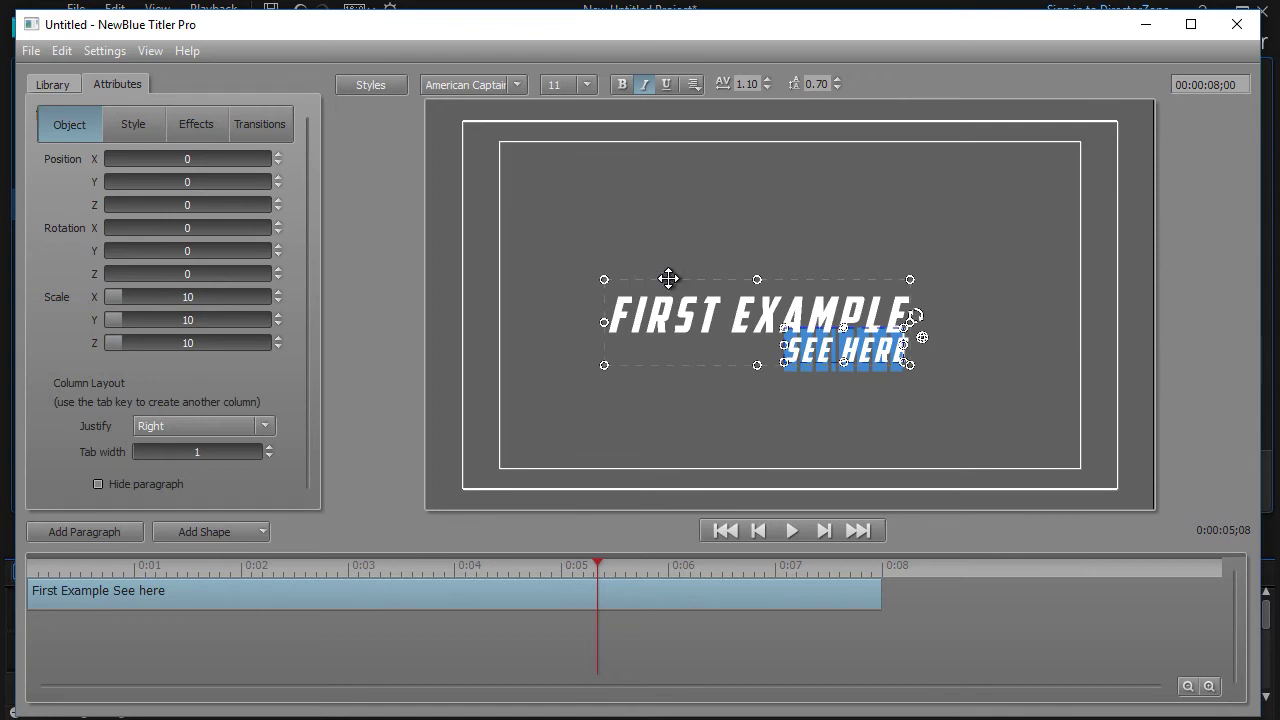
drag(669, 279, 825, 145)
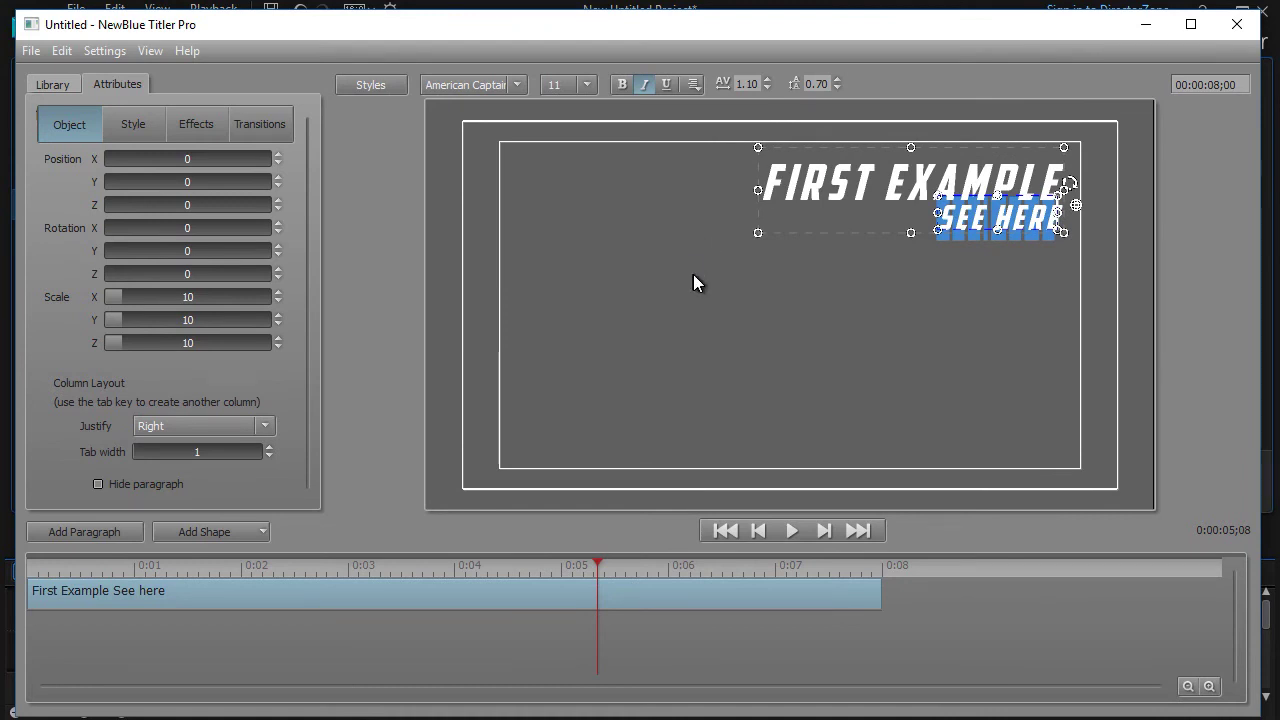
click(91, 530)
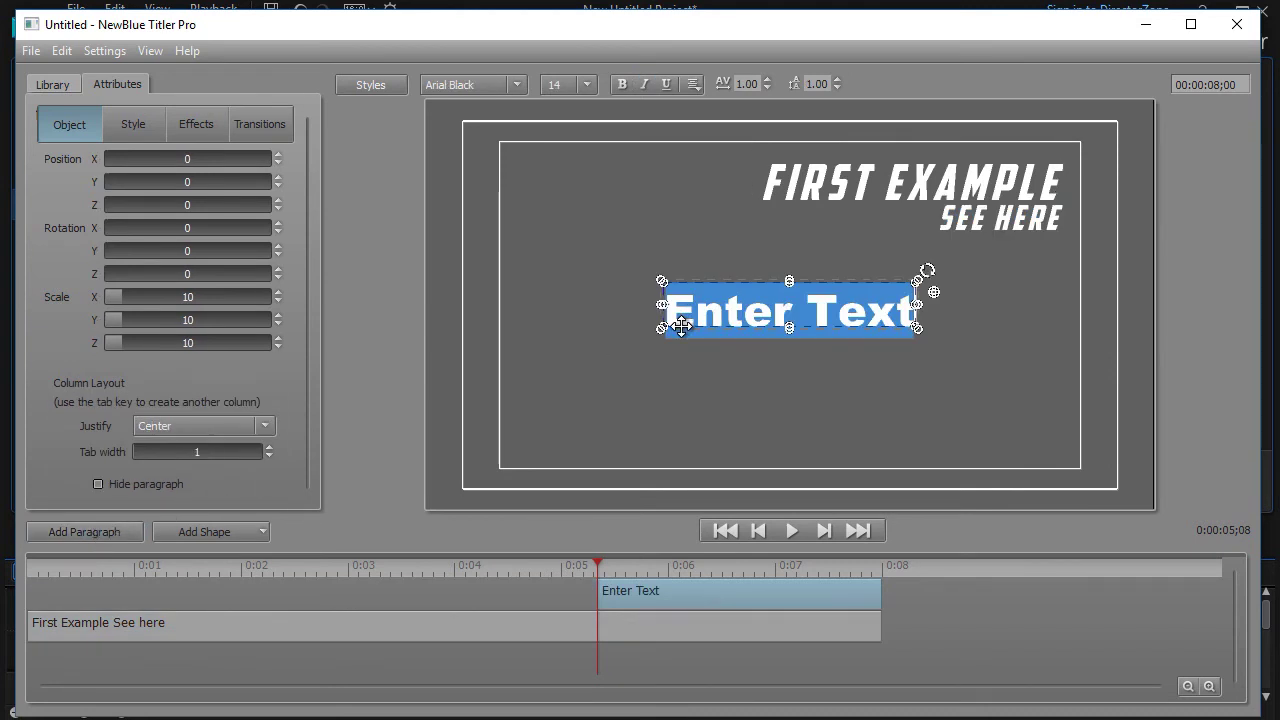
Type 'Red' in the new paragraph, add a 'Green' paragraph, and stack them on the left
text(Reg)
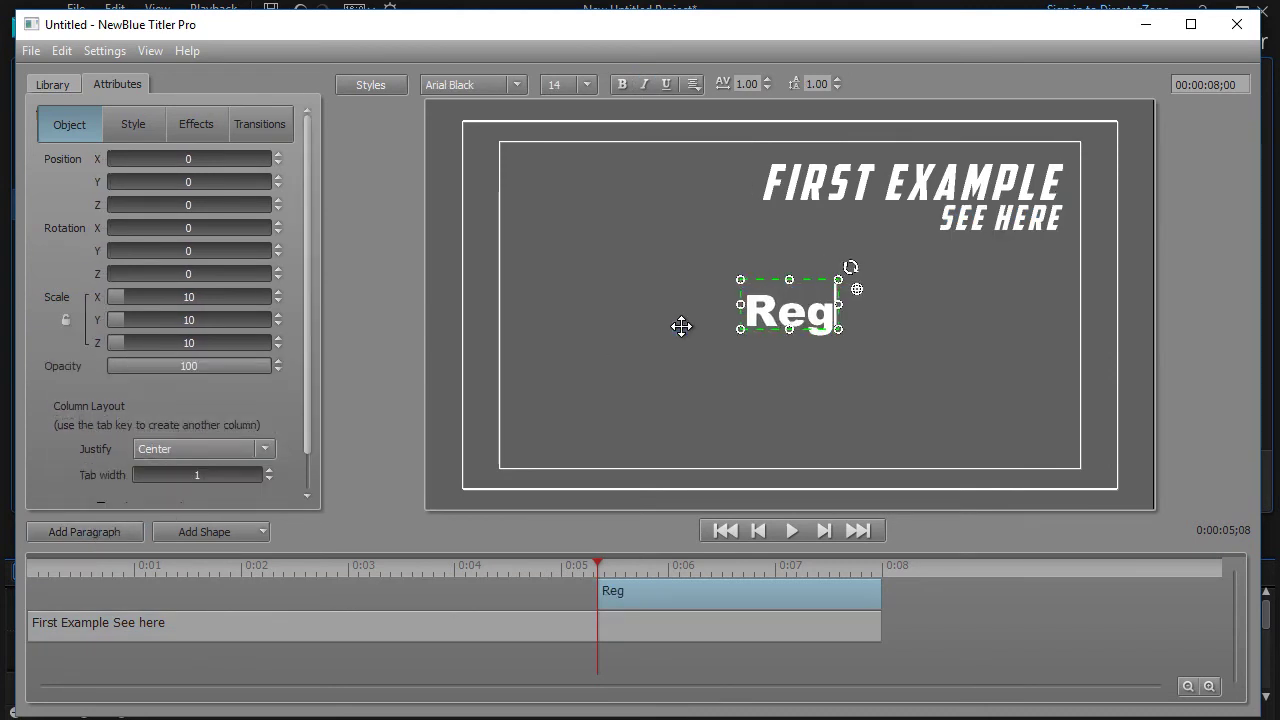
key(BackSpace)
text(d)
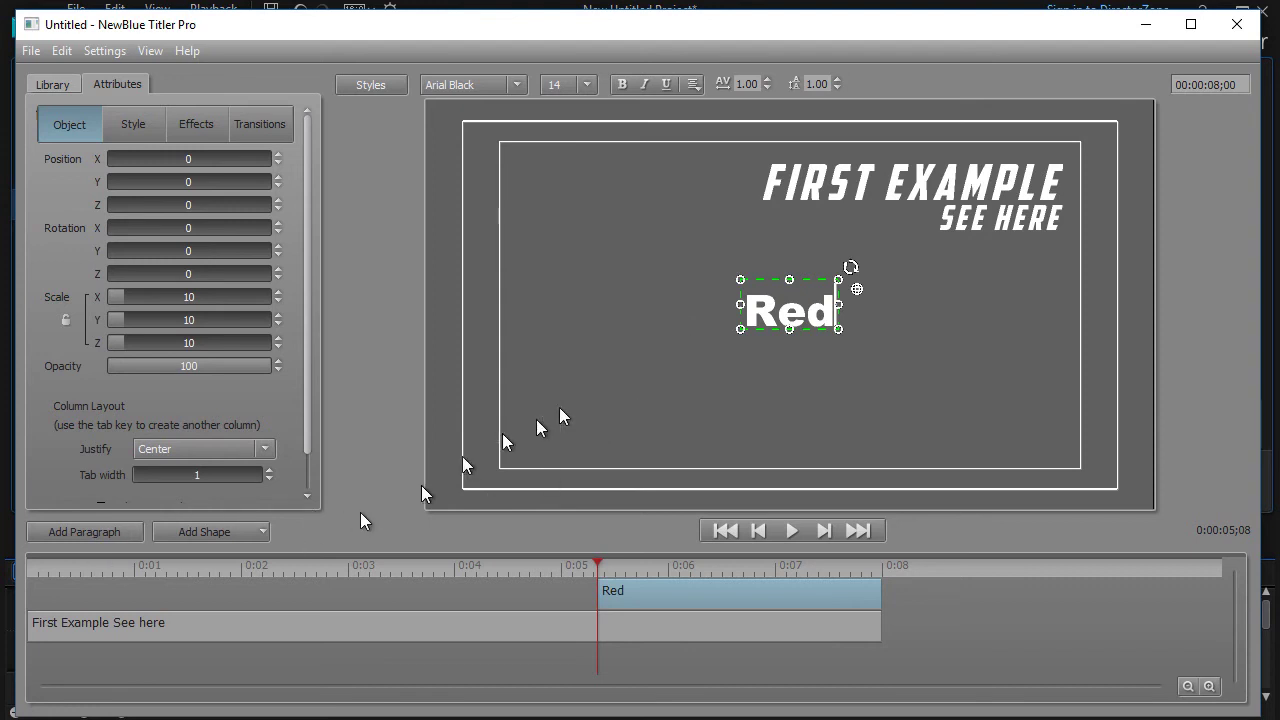
drag(766, 280, 641, 221)
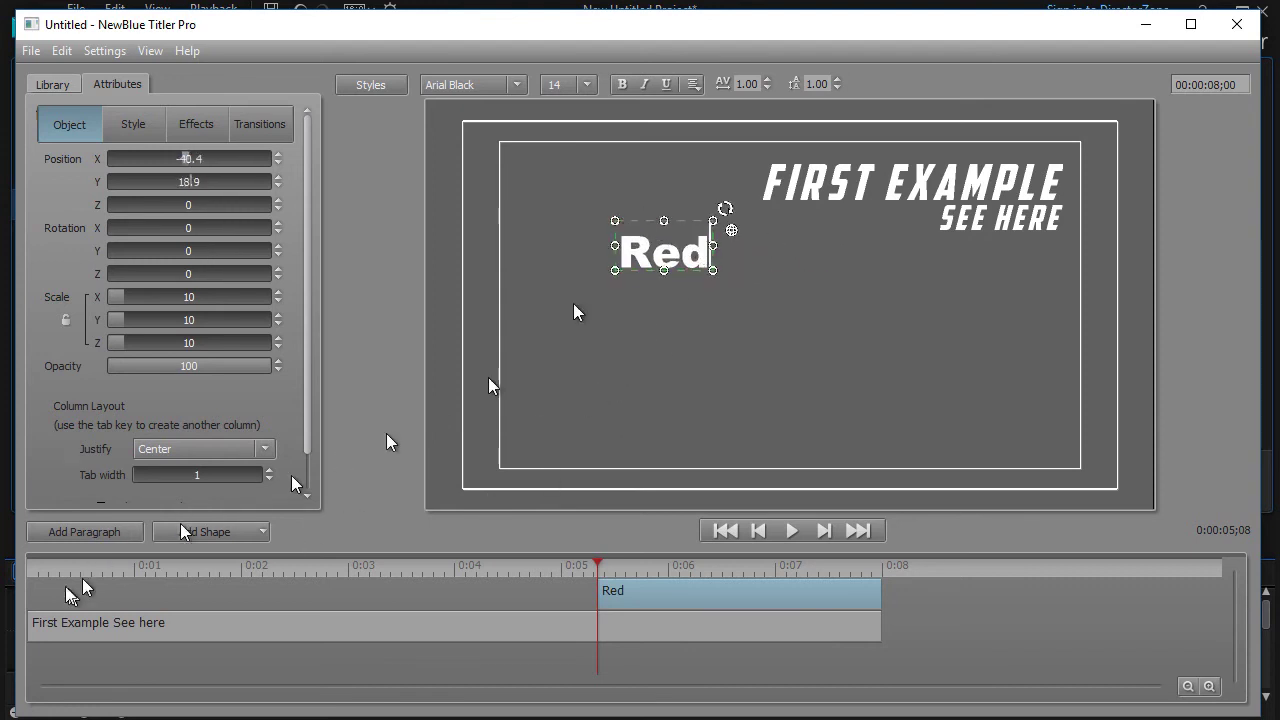
click(95, 529)
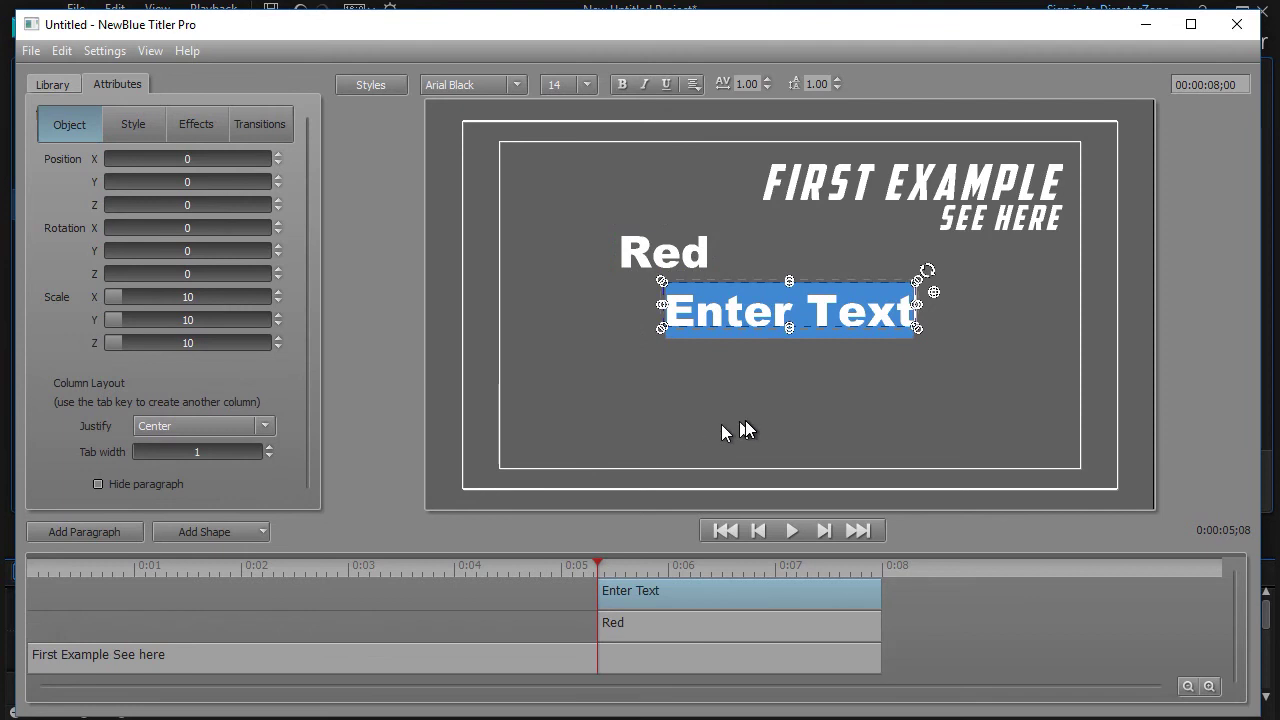
text(Green)
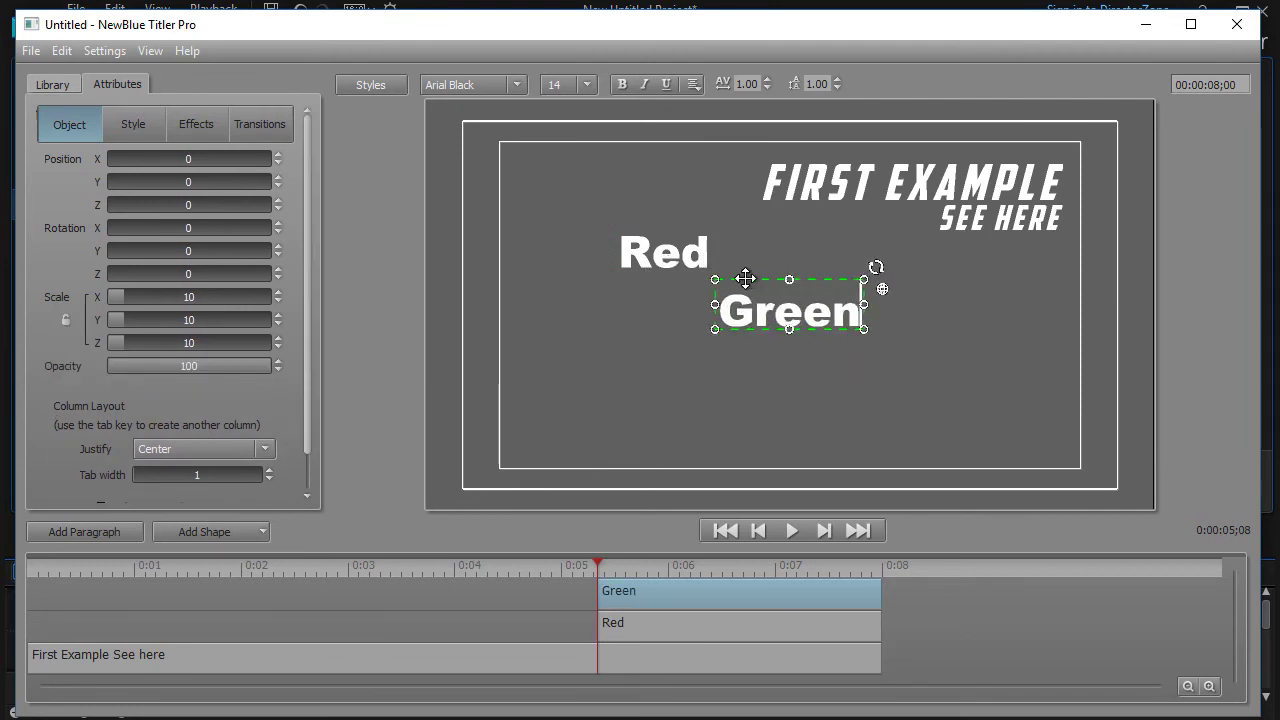
drag(746, 279, 643, 289)
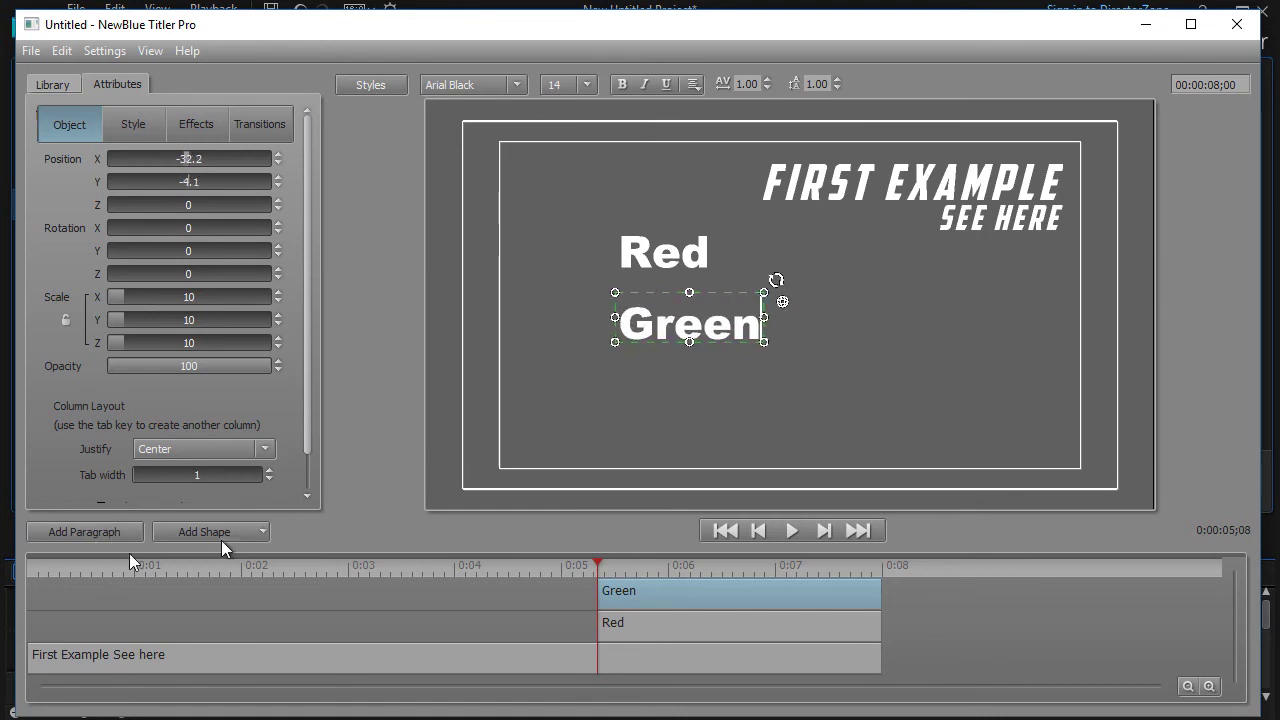
Add a 'Blue' paragraph below Green and scrub the timeline to check when it appears
click(87, 528)
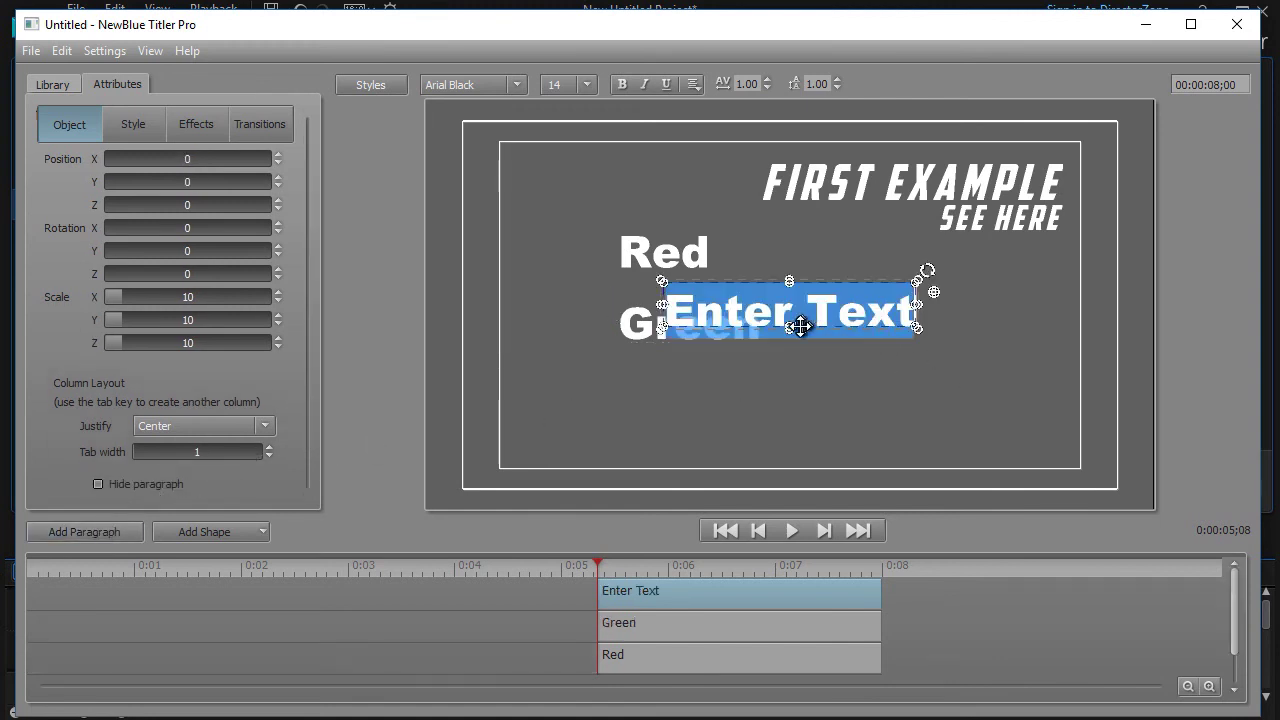
text(Blu)
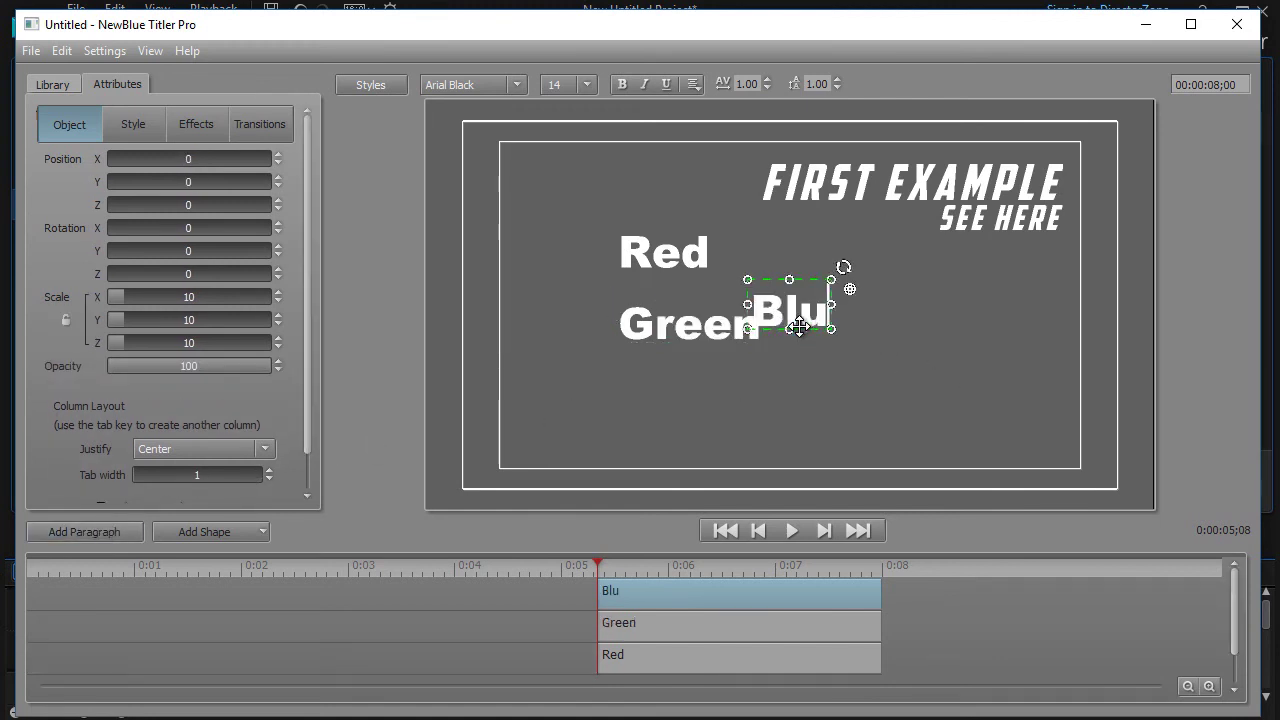
text(e)
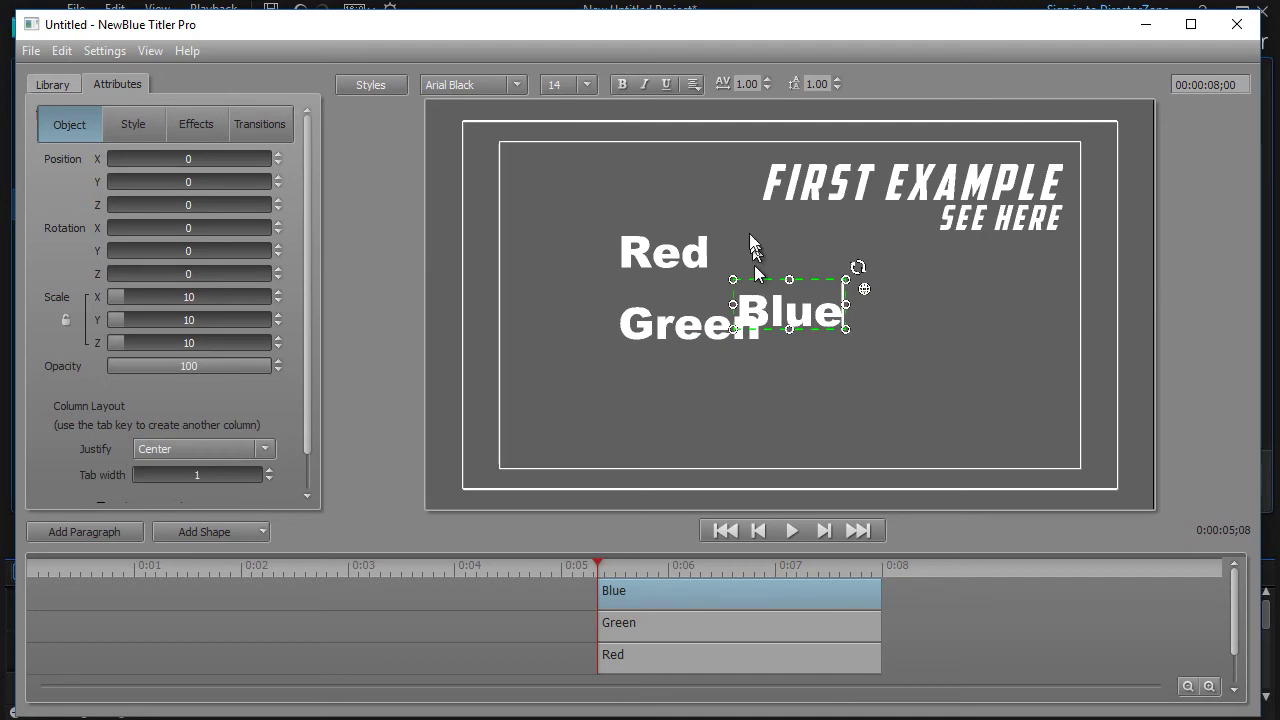
drag(758, 278, 639, 346)
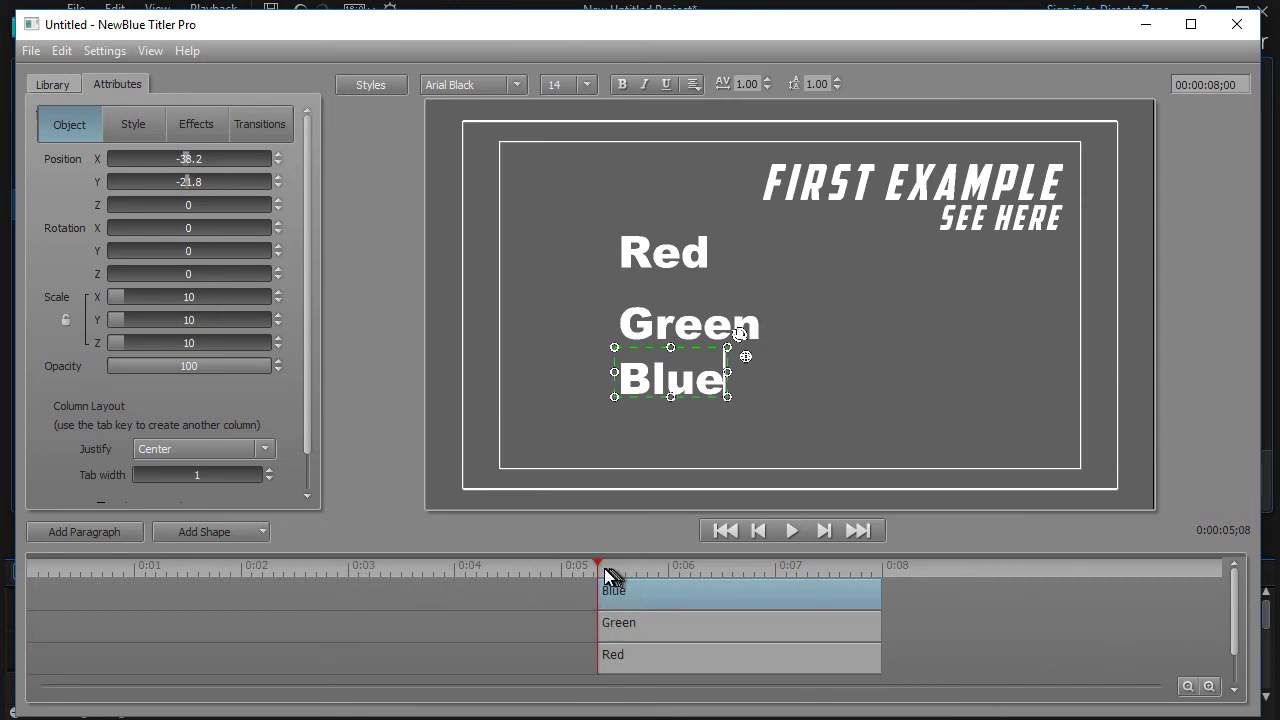
scroll(687, 604, down, 1)
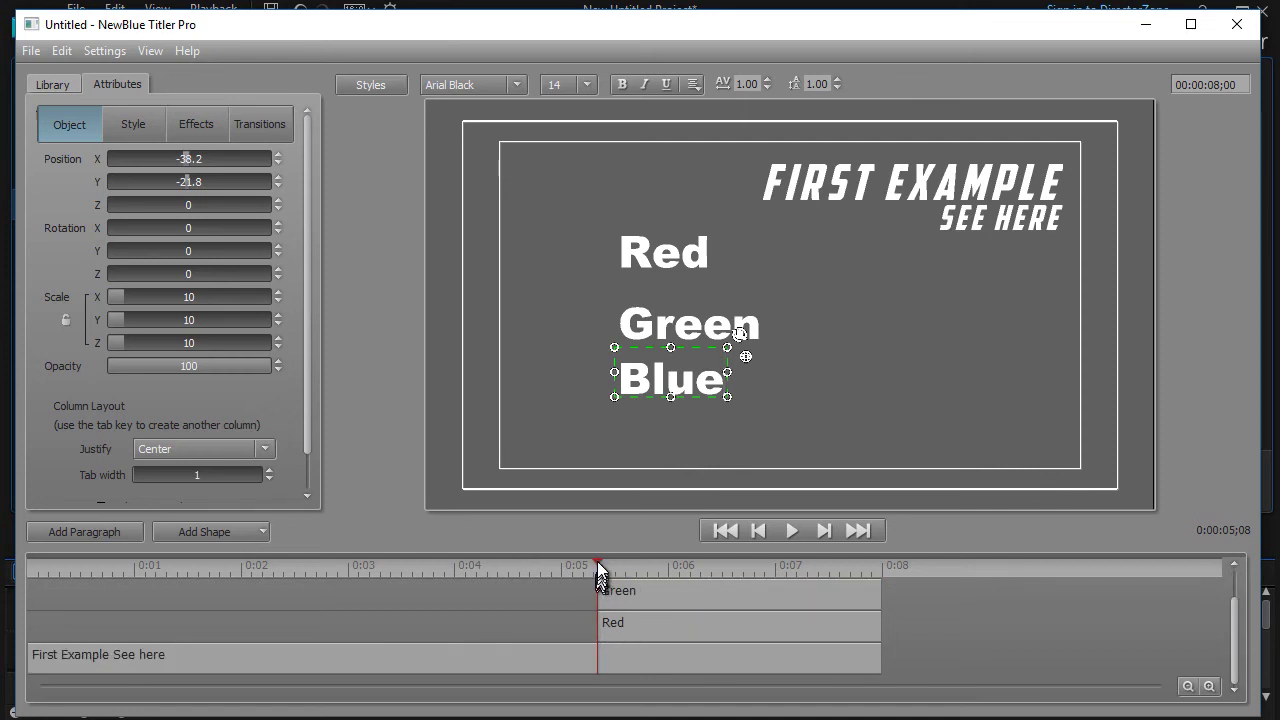
drag(597, 561, 28, 570)
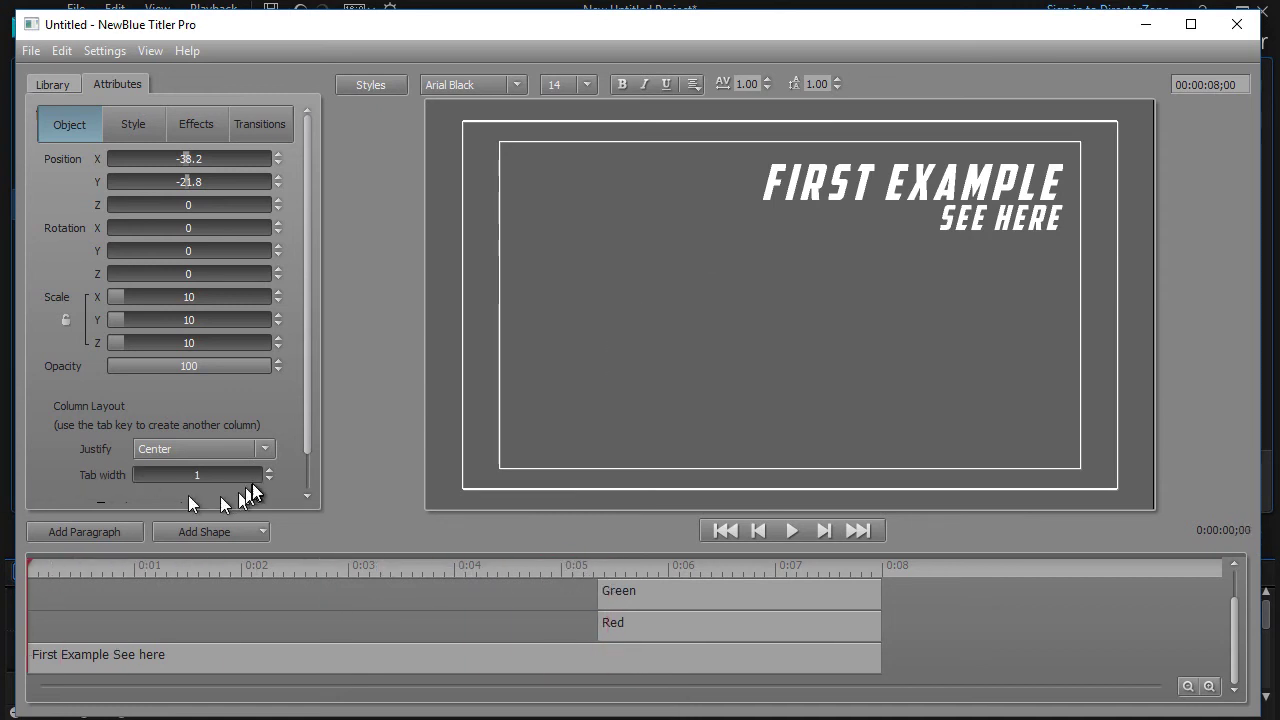
Add a new paragraph reading 'Yellow' in the middle of the canvas
click(70, 525)
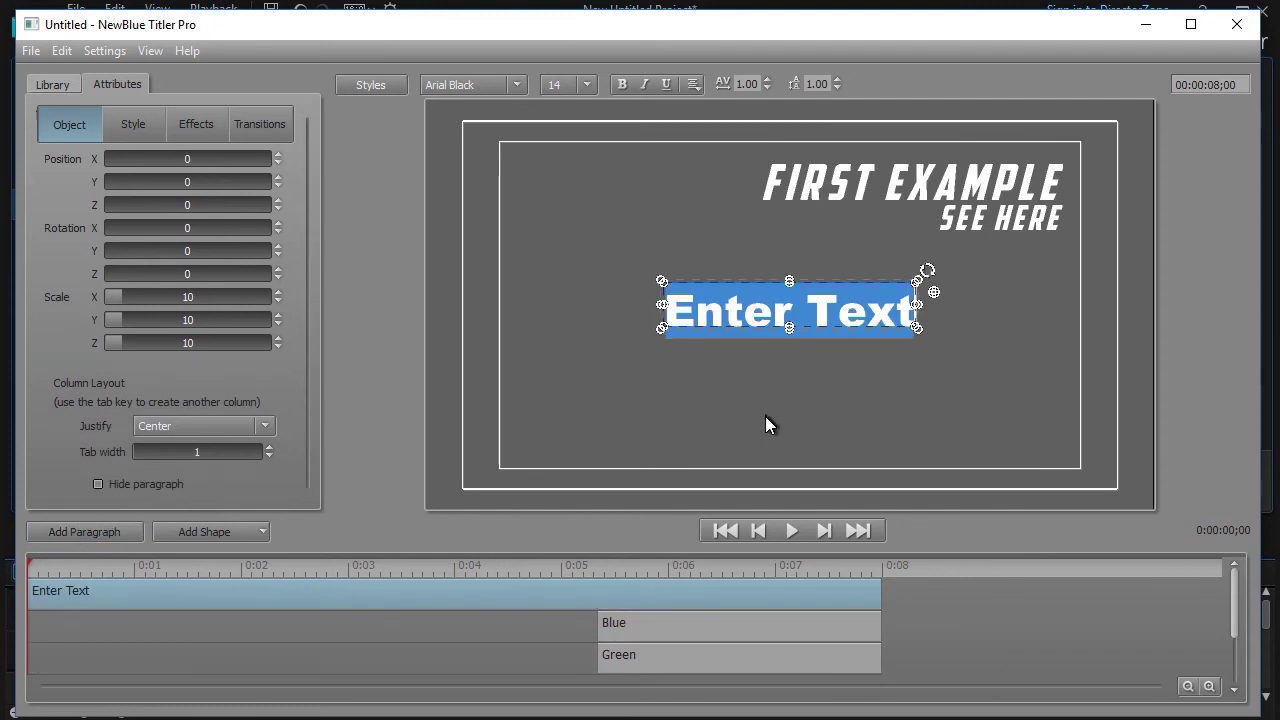
text(Yellow)
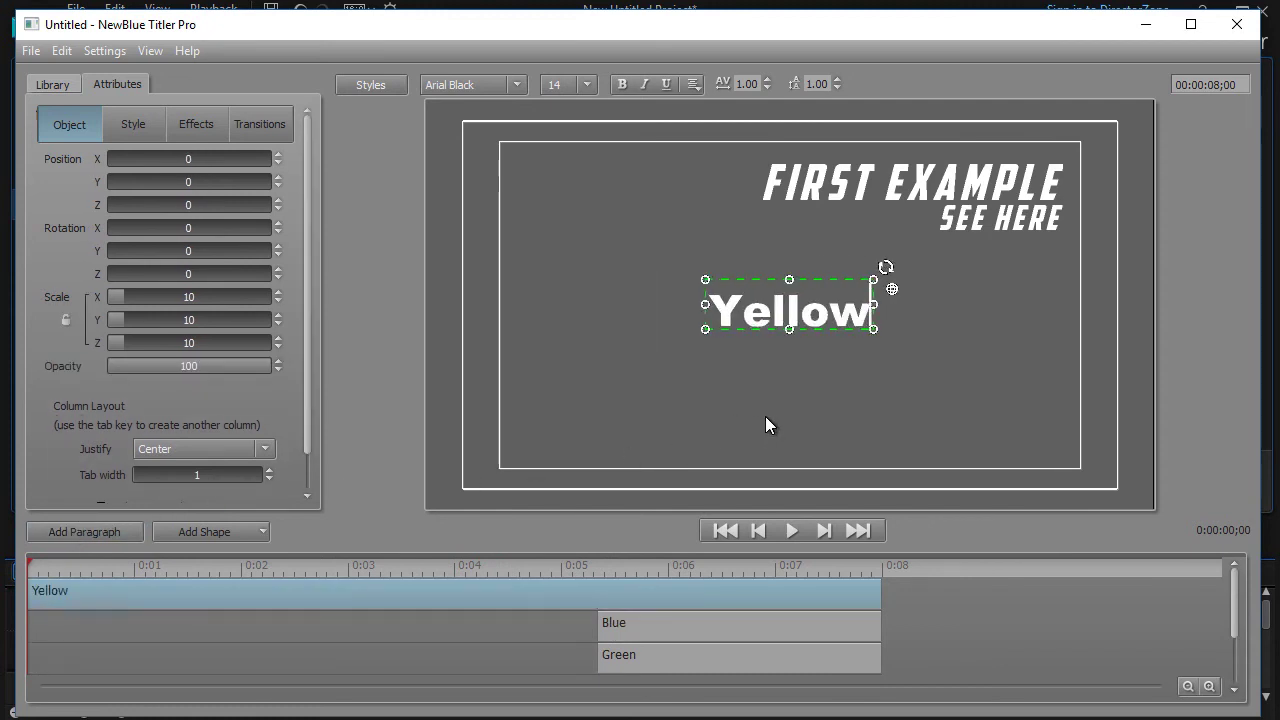
click(765, 425)
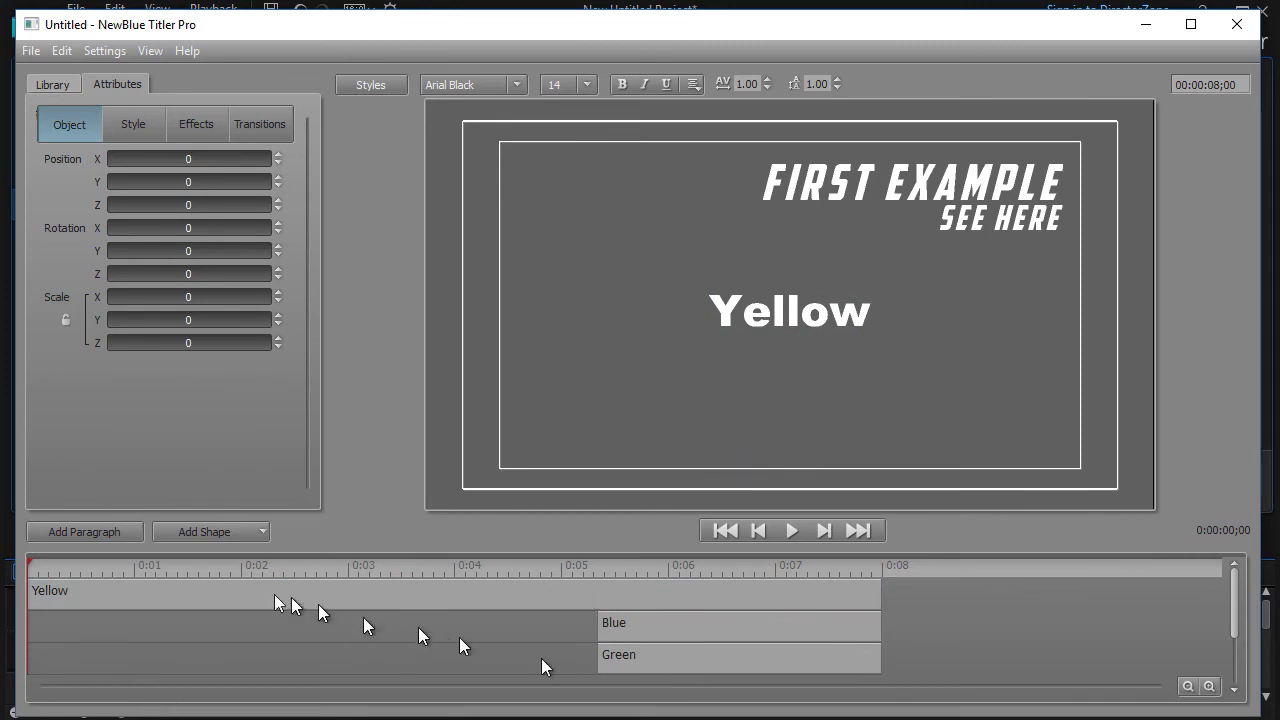
Make the Blue, Green and Yellow clips start at 0:01, 0:02 and 0:03
click(640, 631)
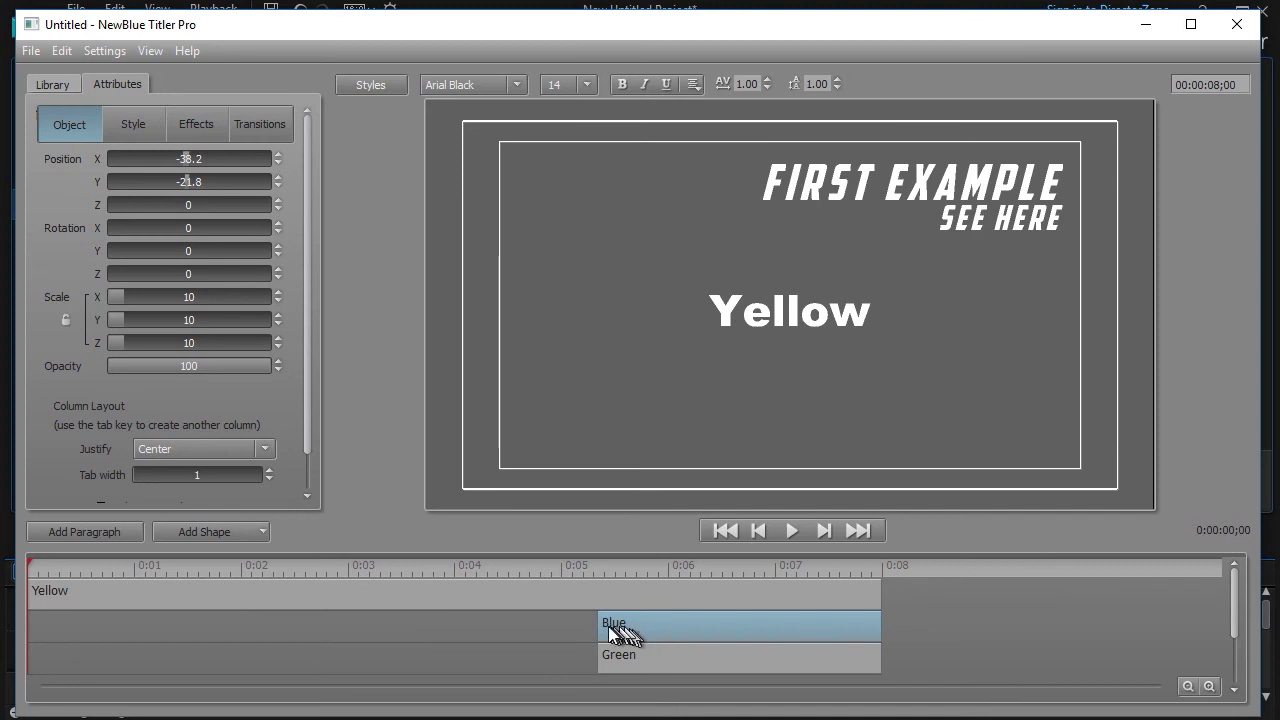
drag(599, 624, 136, 642)
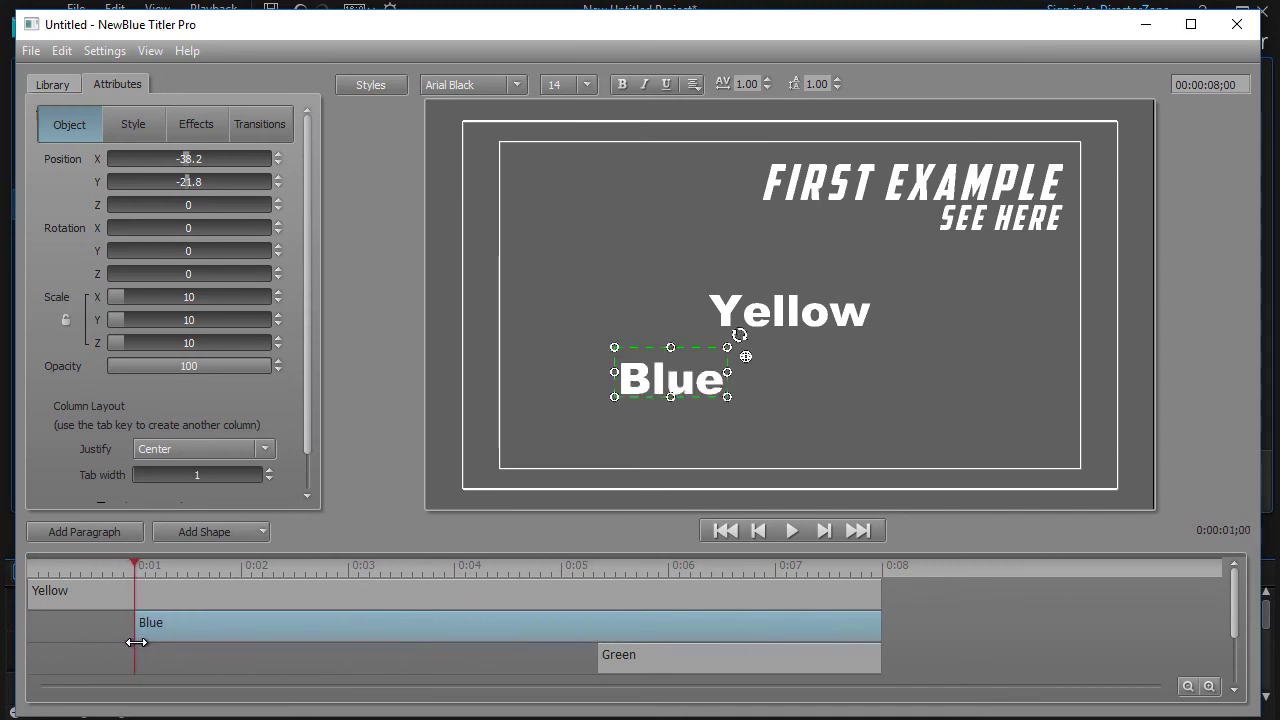
click(657, 668)
drag(603, 661, 240, 666)
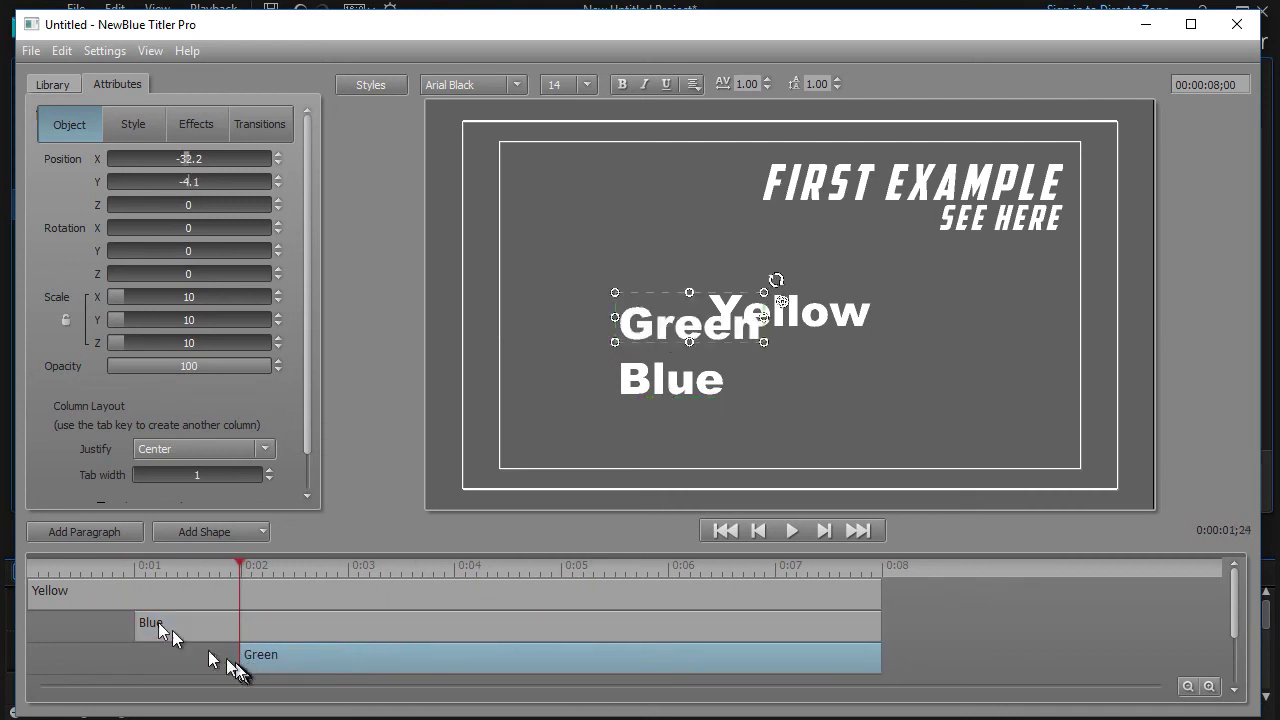
click(62, 602)
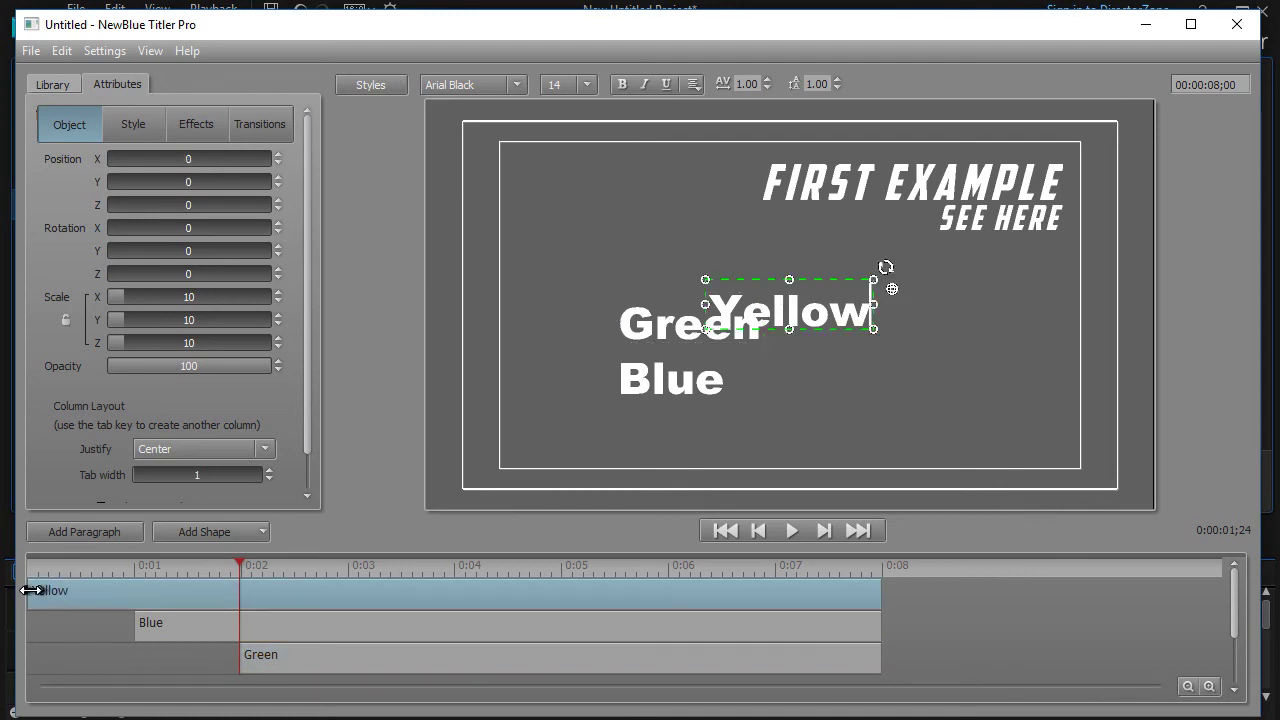
drag(31, 590, 353, 617)
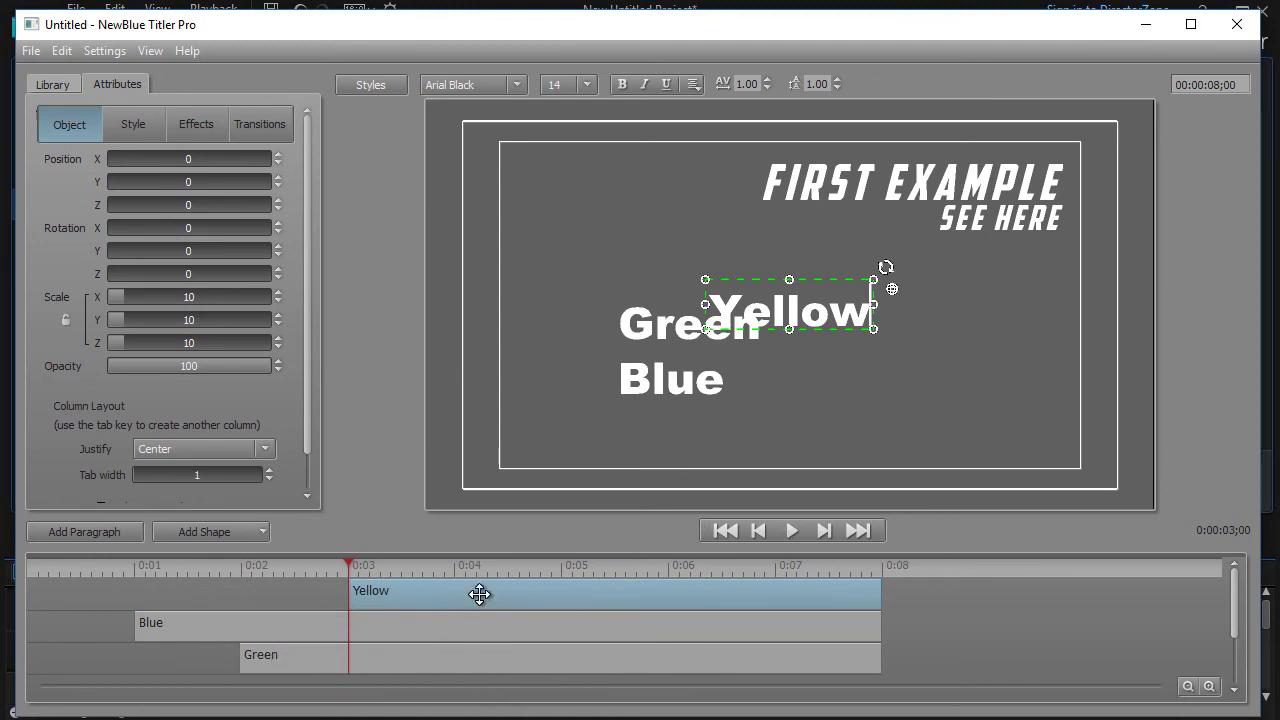
Reorder the paragraph tracks, end Green at 0:03, and move Green toward the upper left
drag(480, 594, 483, 705)
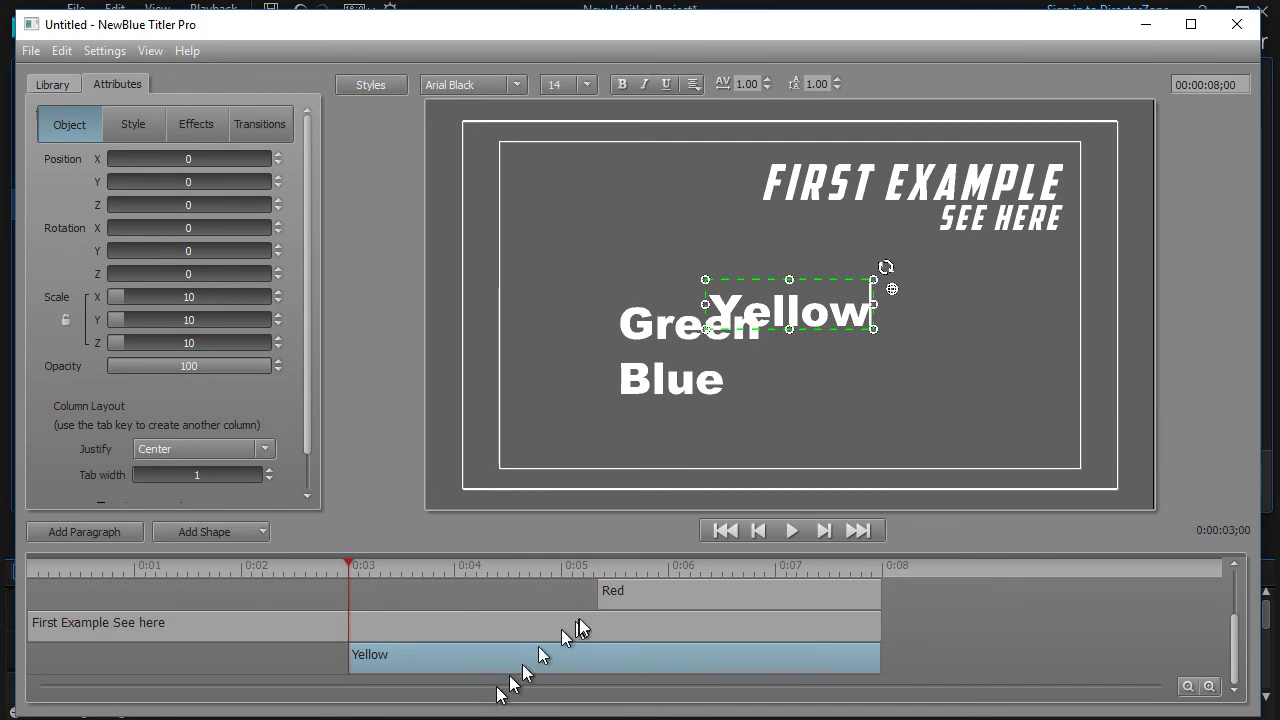
click(640, 598)
drag(640, 598, 640, 686)
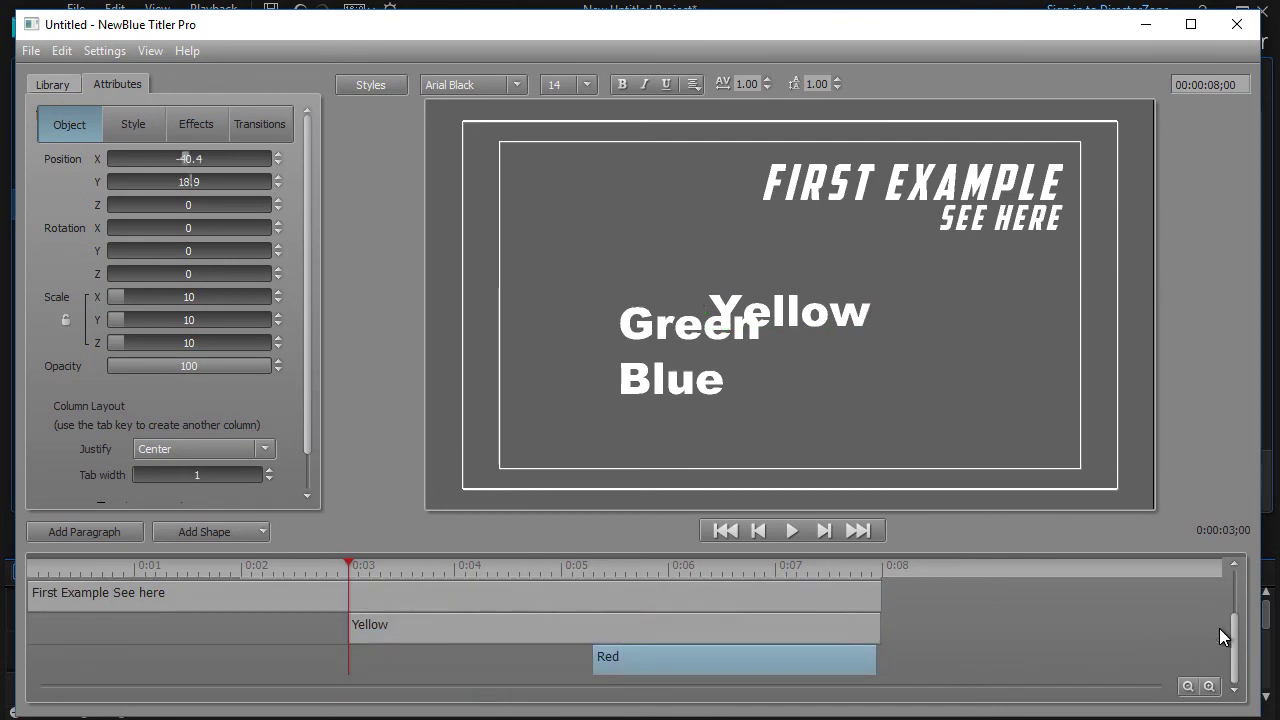
drag(1234, 611, 1234, 586)
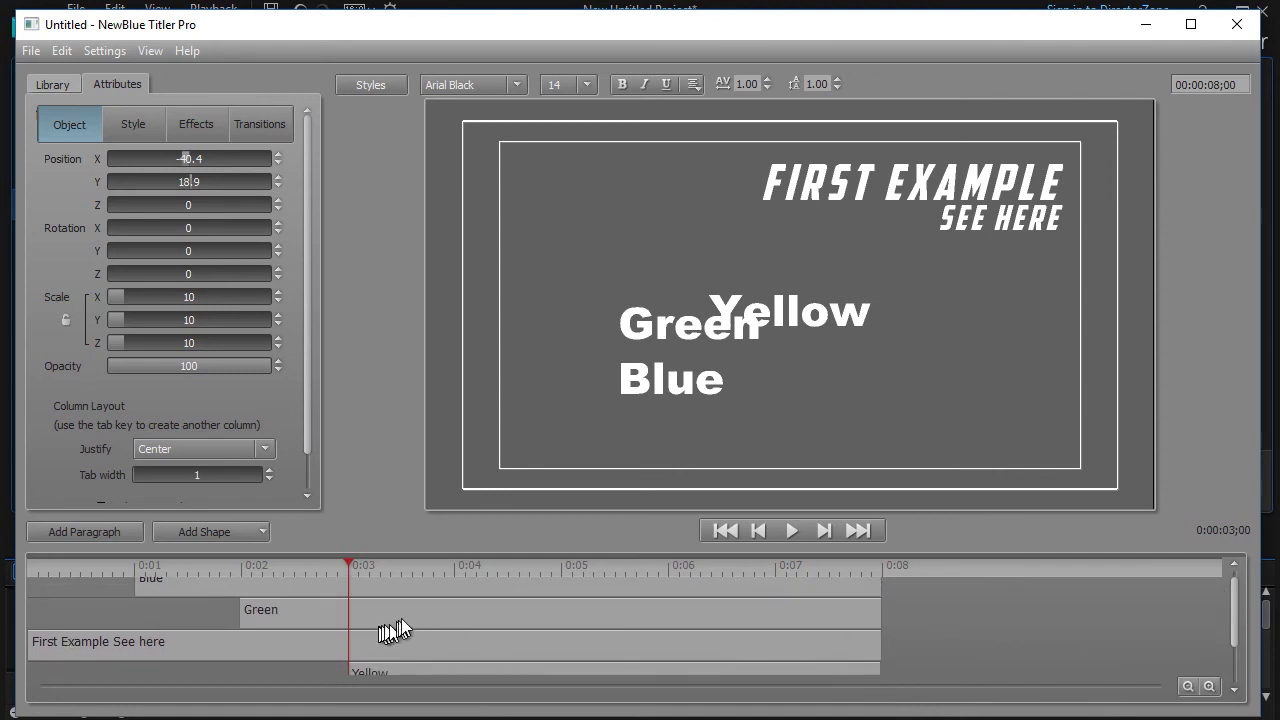
drag(405, 617, 421, 652)
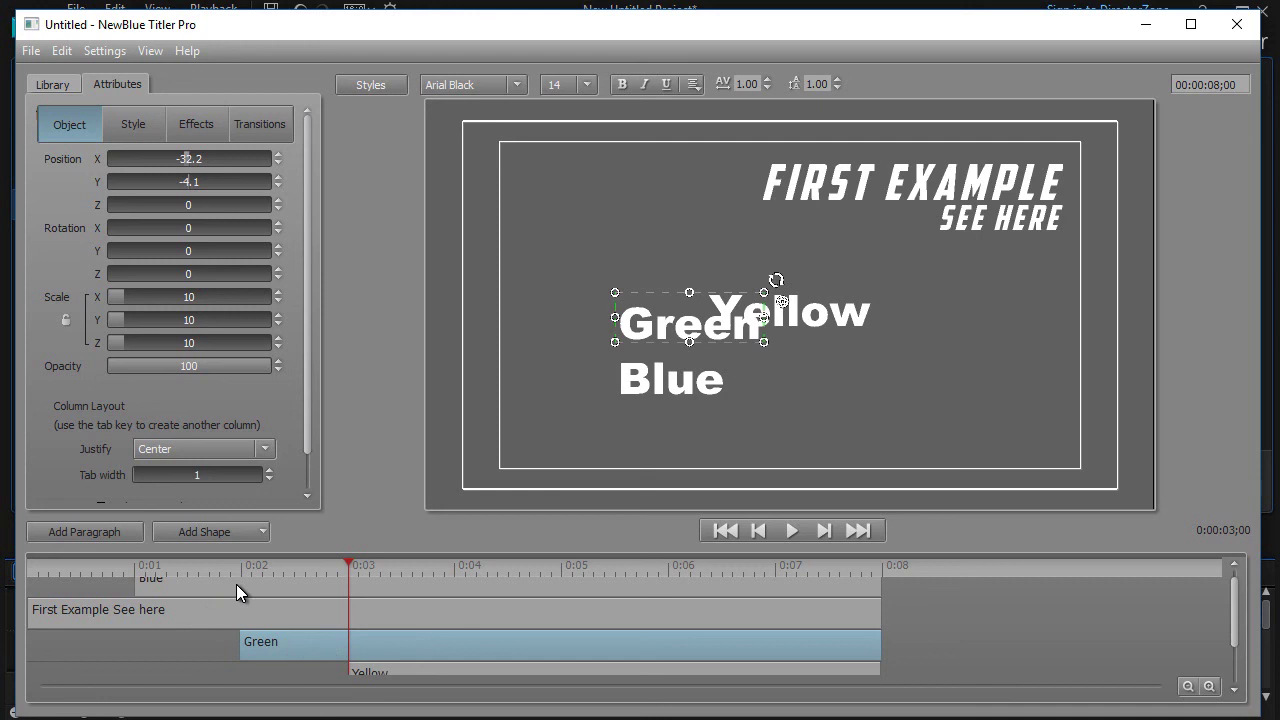
drag(236, 590, 235, 632)
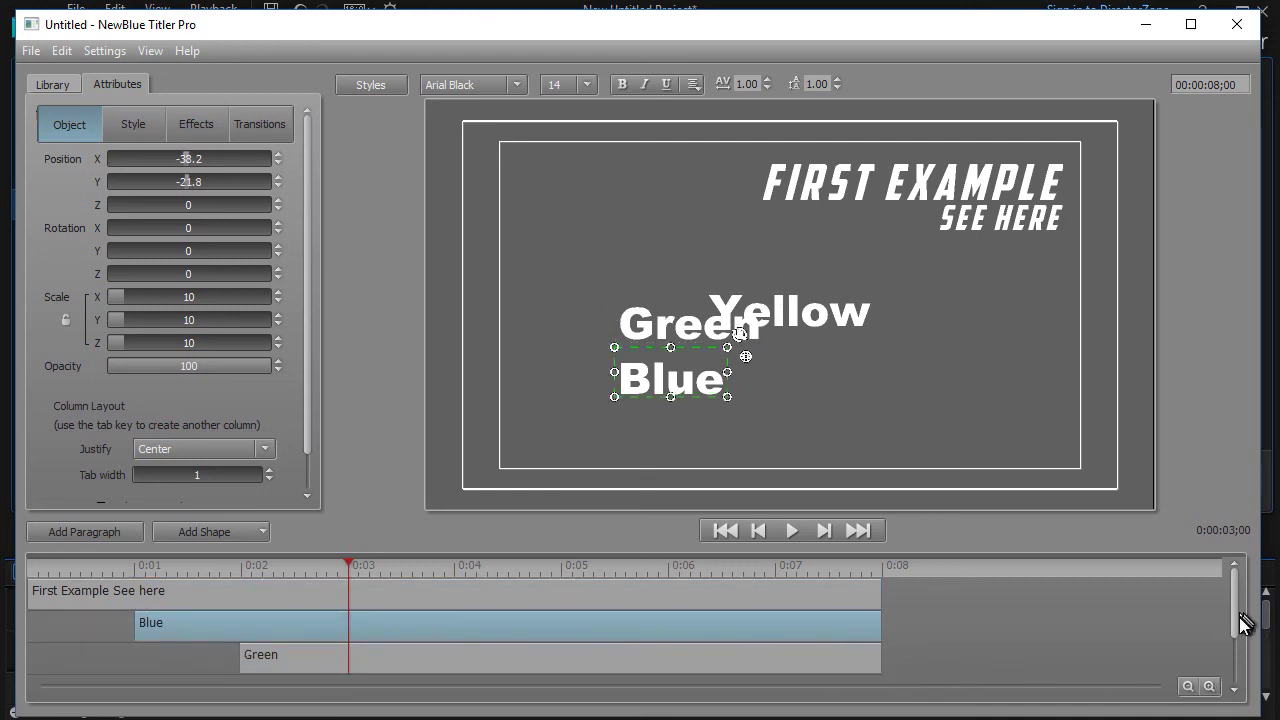
mouse_move(1240, 622)
mouse_down()
mouse_move(1236, 705)
mouse_move(1238, 645)
mouse_up()
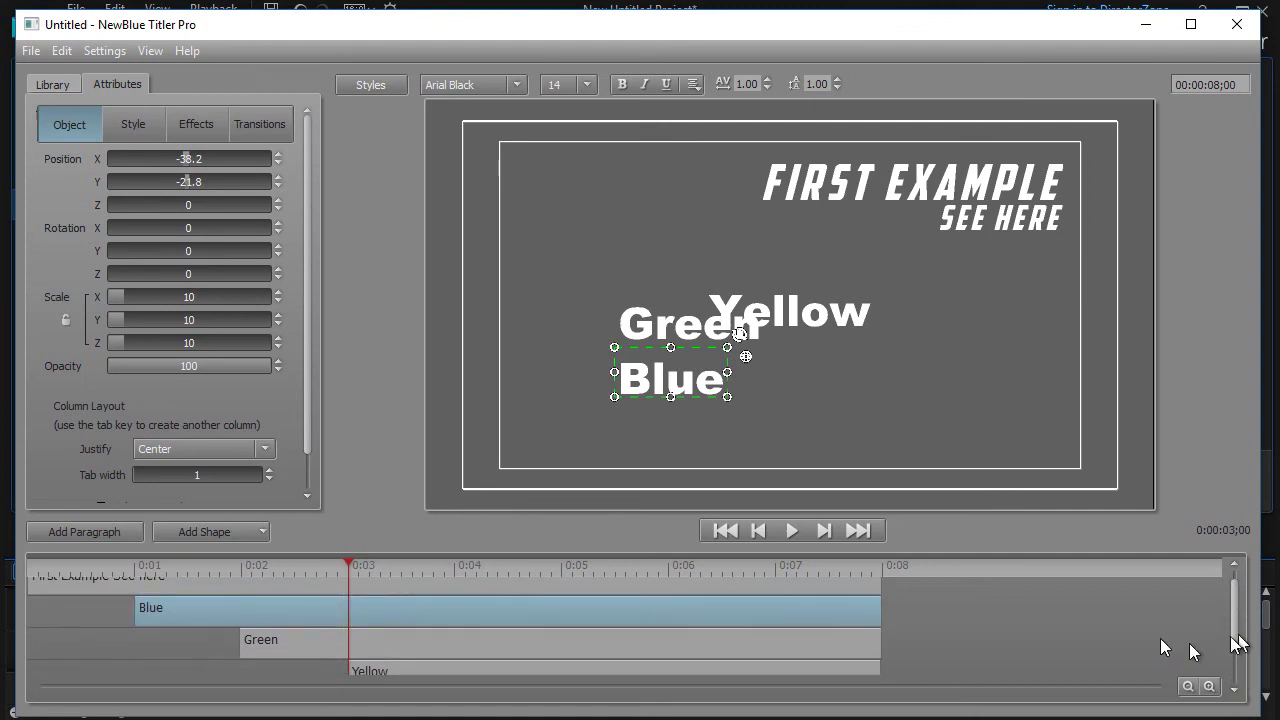
drag(877, 642, 386, 689)
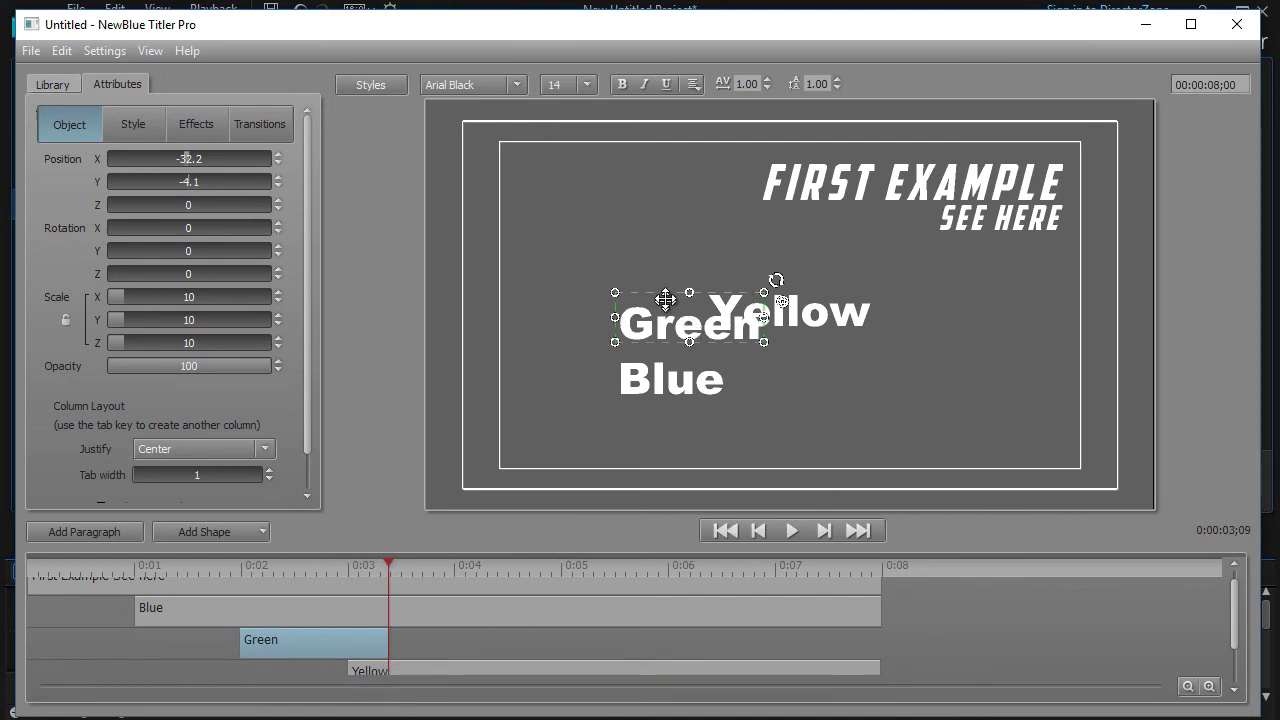
drag(666, 297, 590, 222)
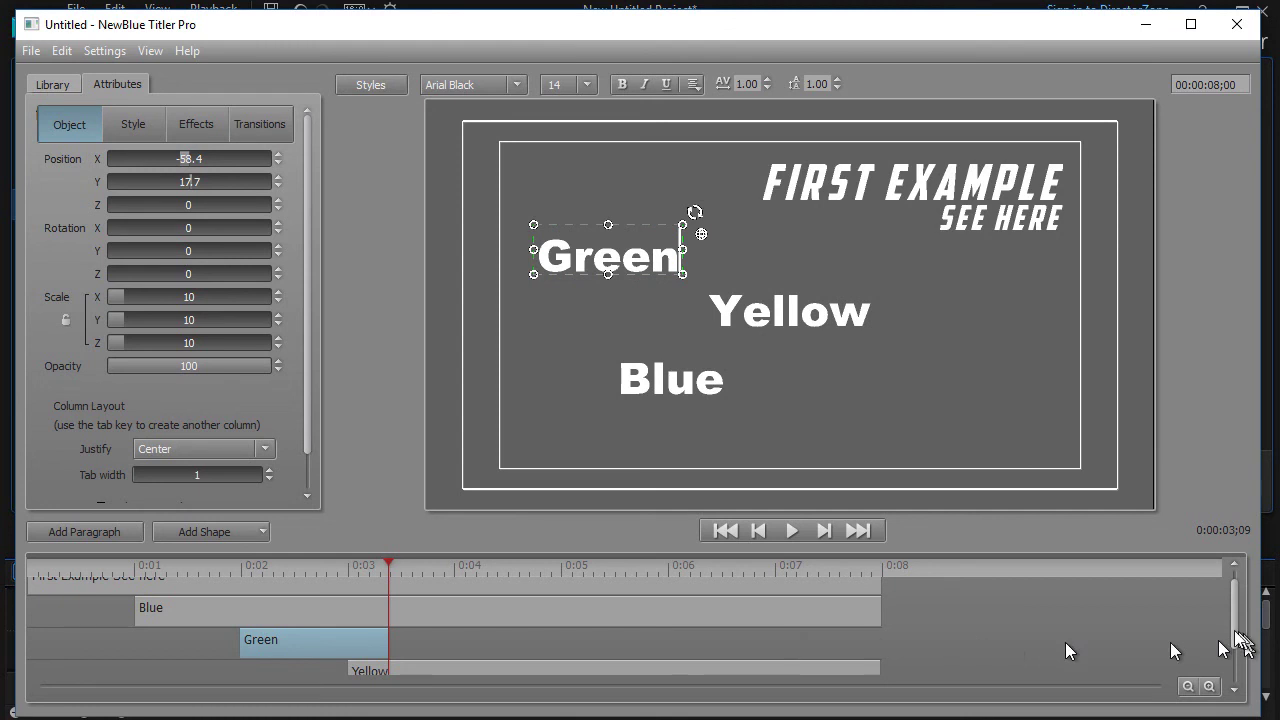
click(794, 531)
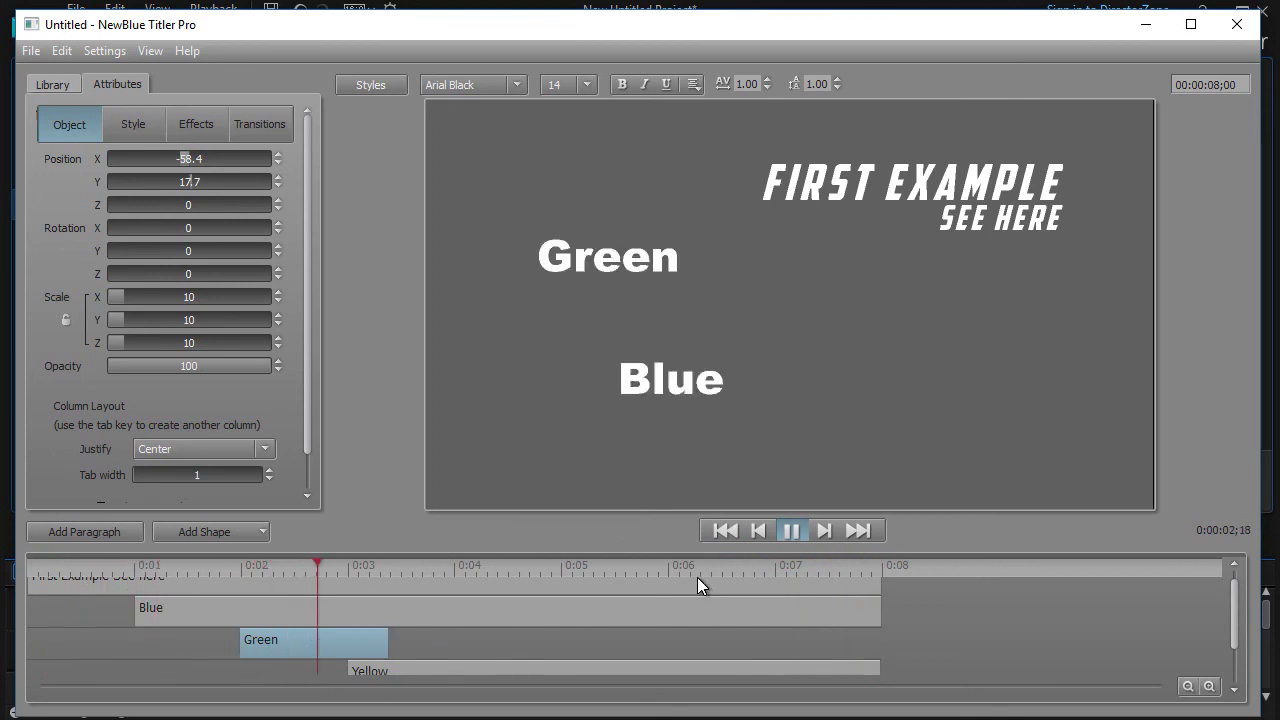
click(789, 531)
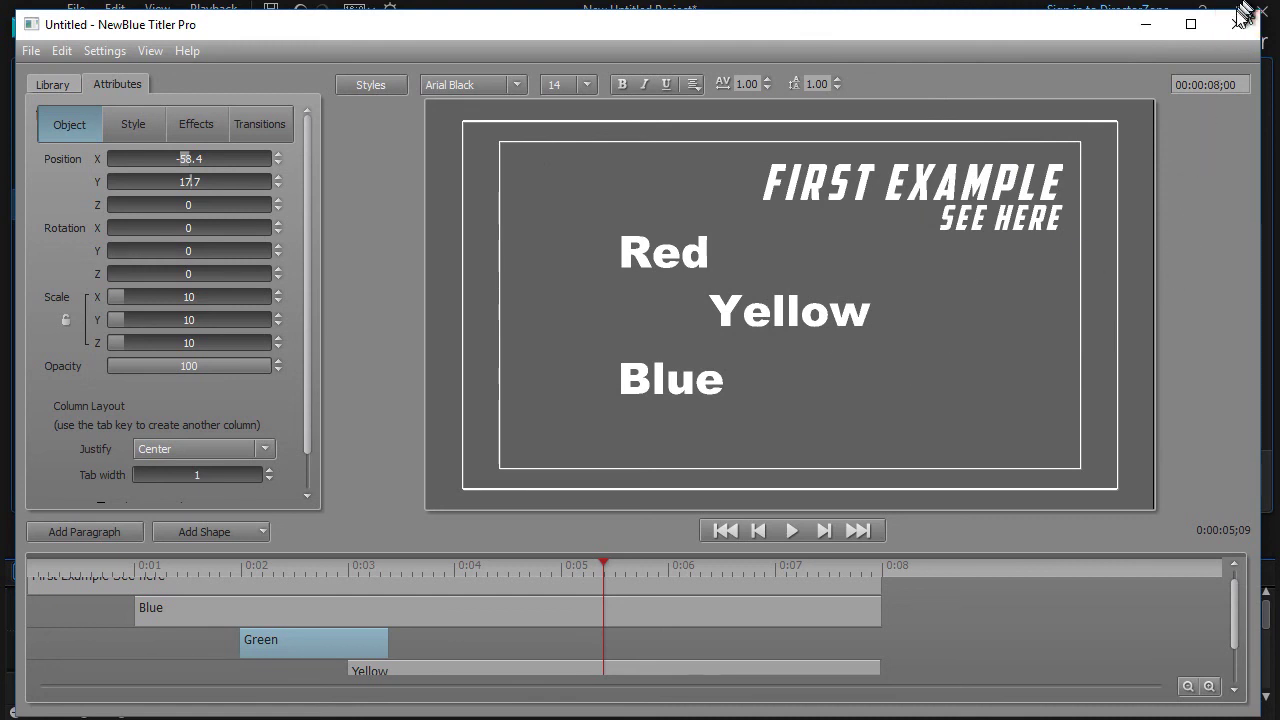
click(1240, 28)
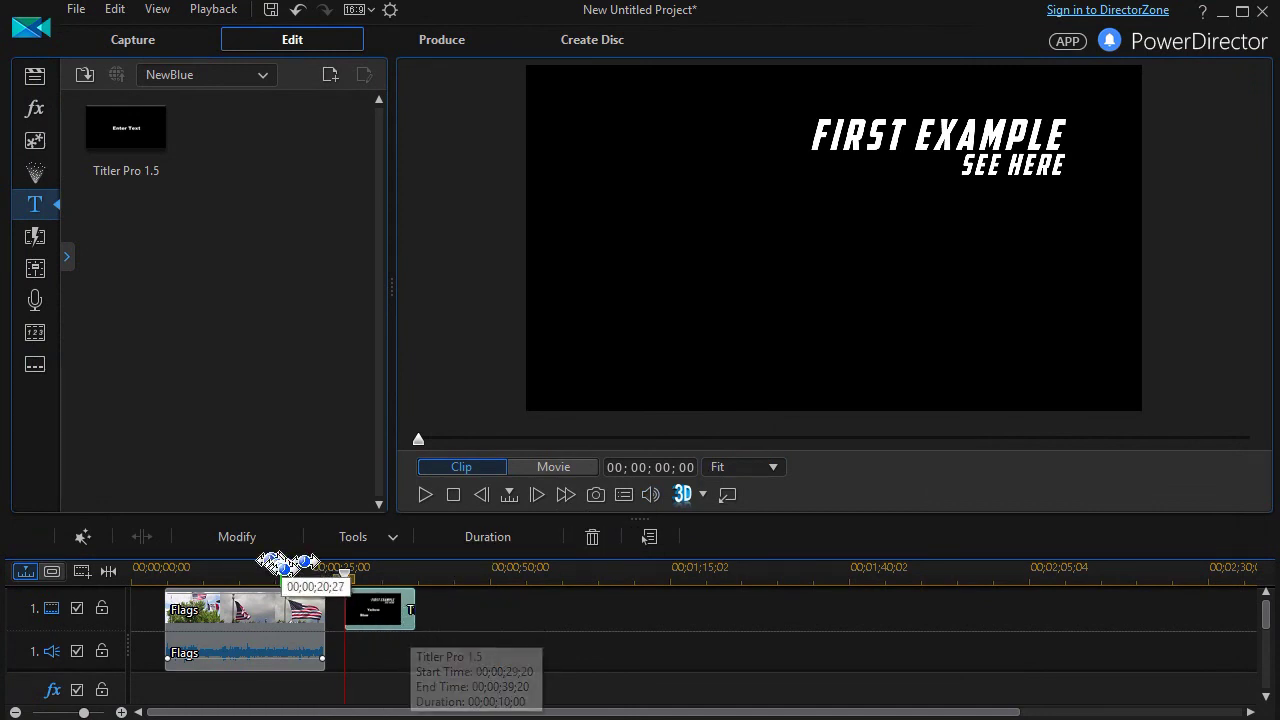
Play the project in PowerDirector's preview to watch the updated title clip
click(424, 495)
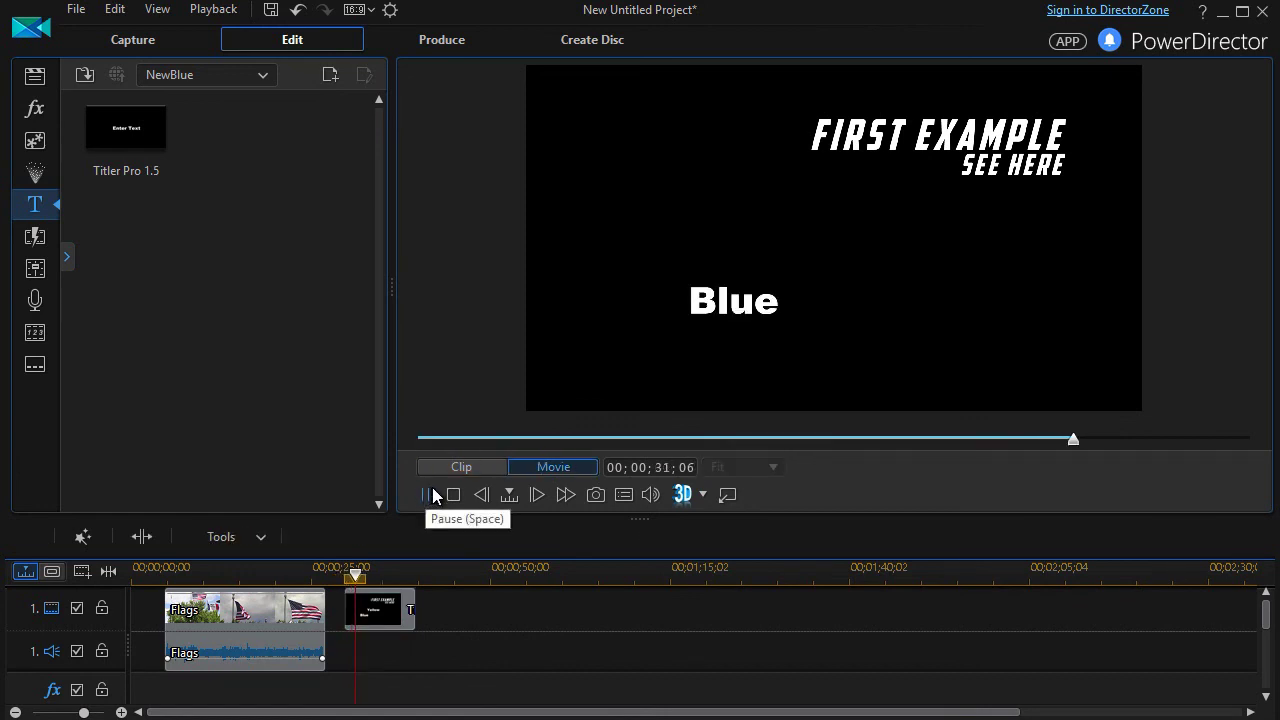